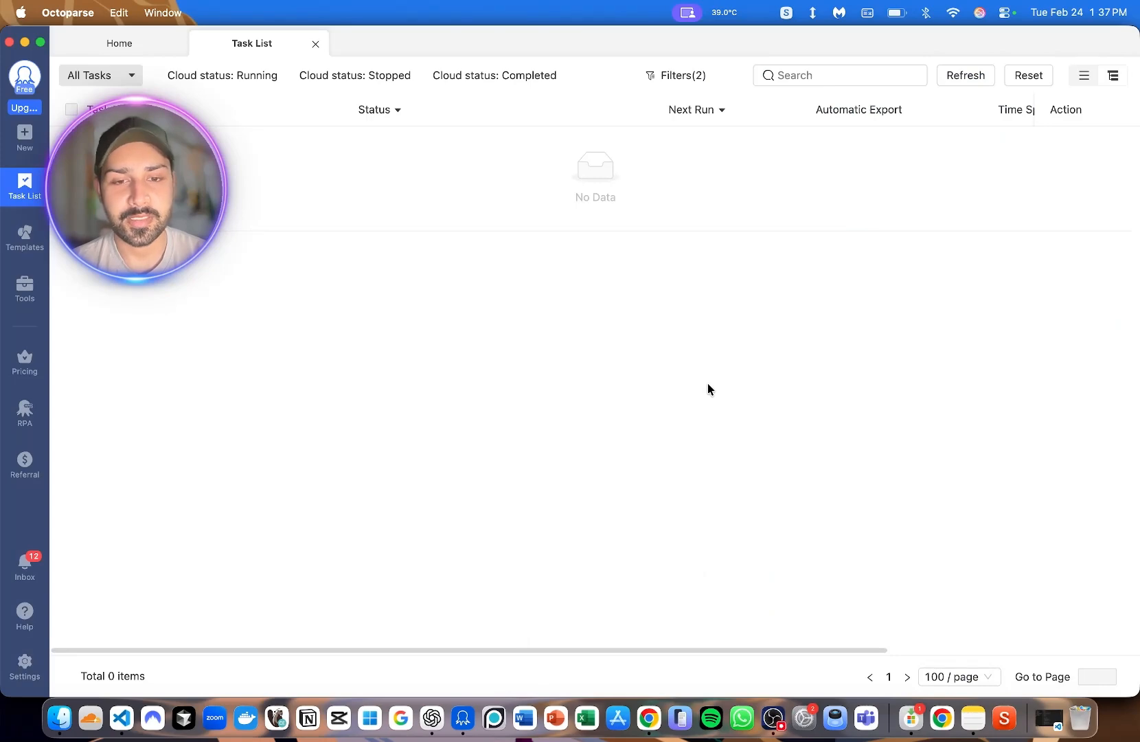
- Switch to Chrome and open LinkedIn's job listings, dismissing the sign-in prompt
click(648, 718)
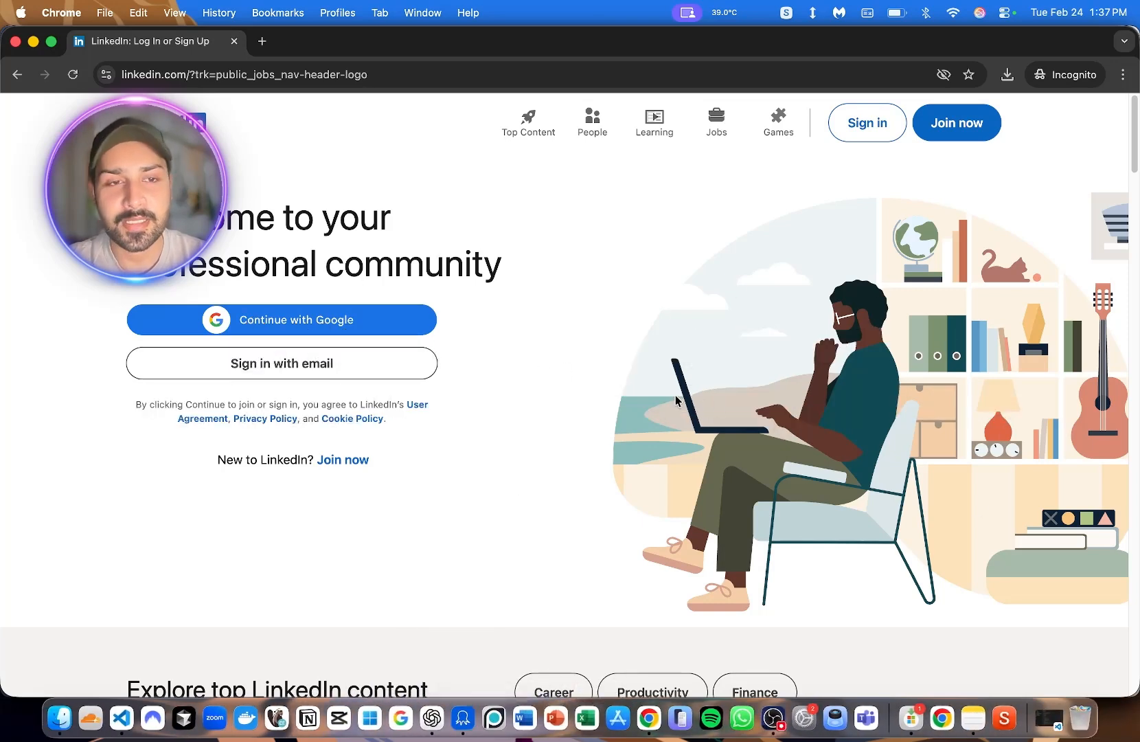
drag(216, 74, 424, 73)
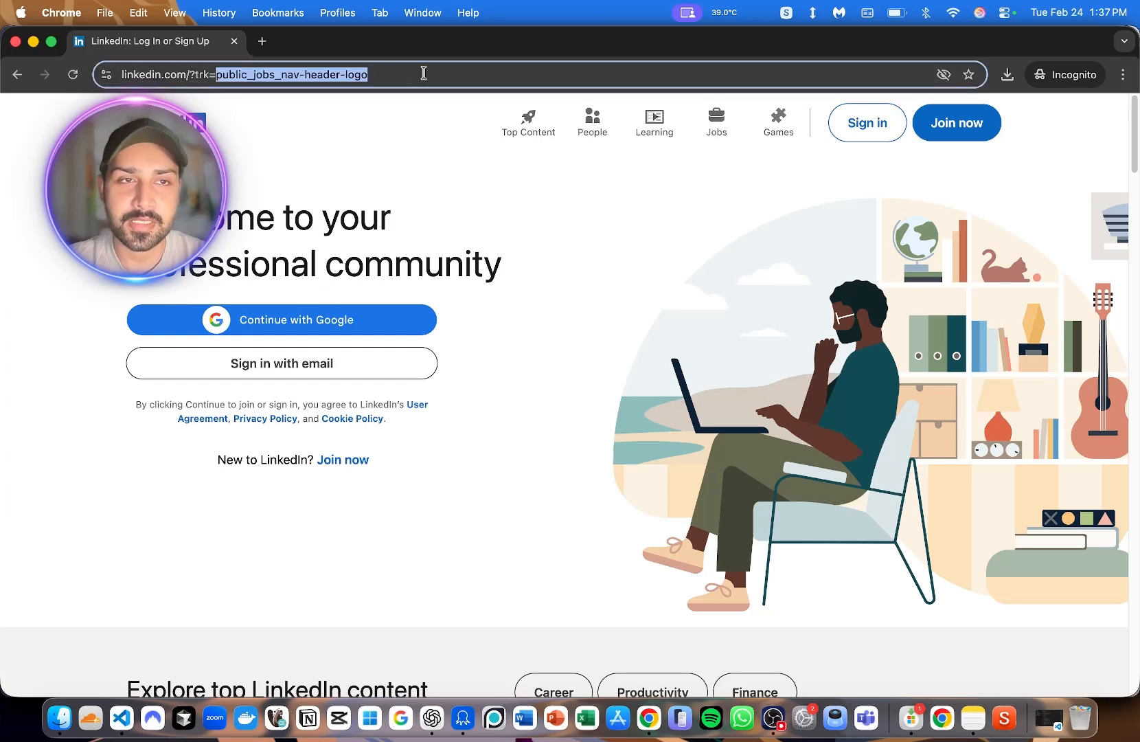
click(607, 314)
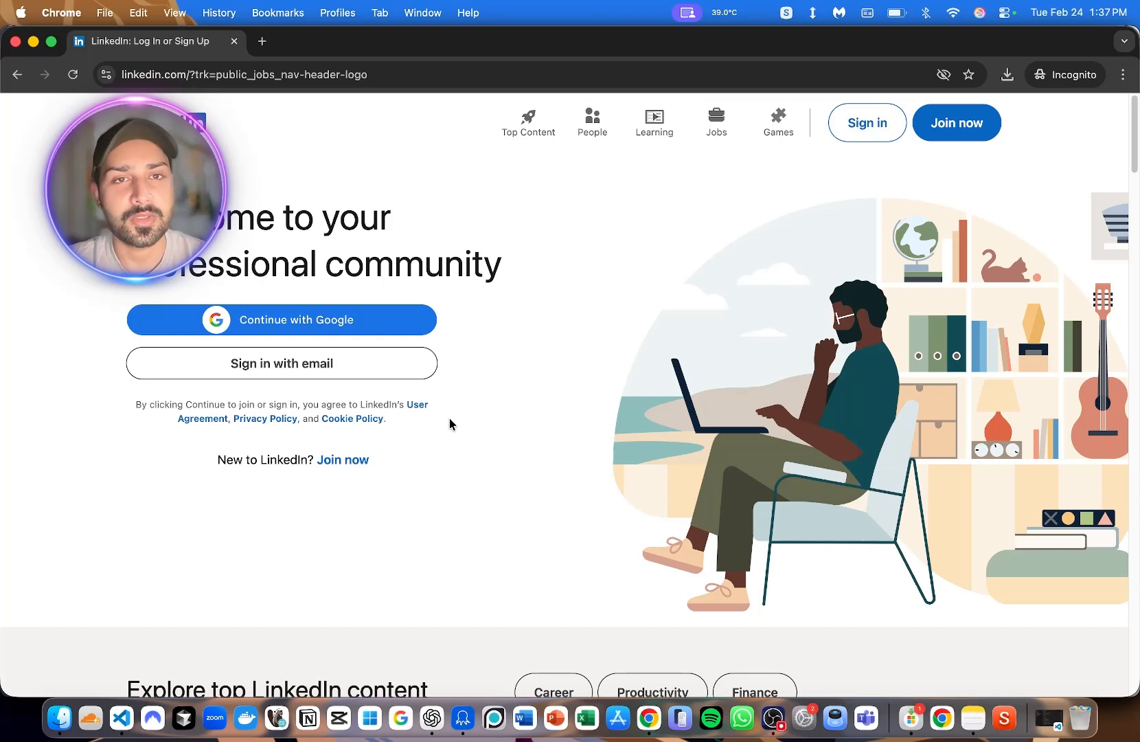
click(715, 130)
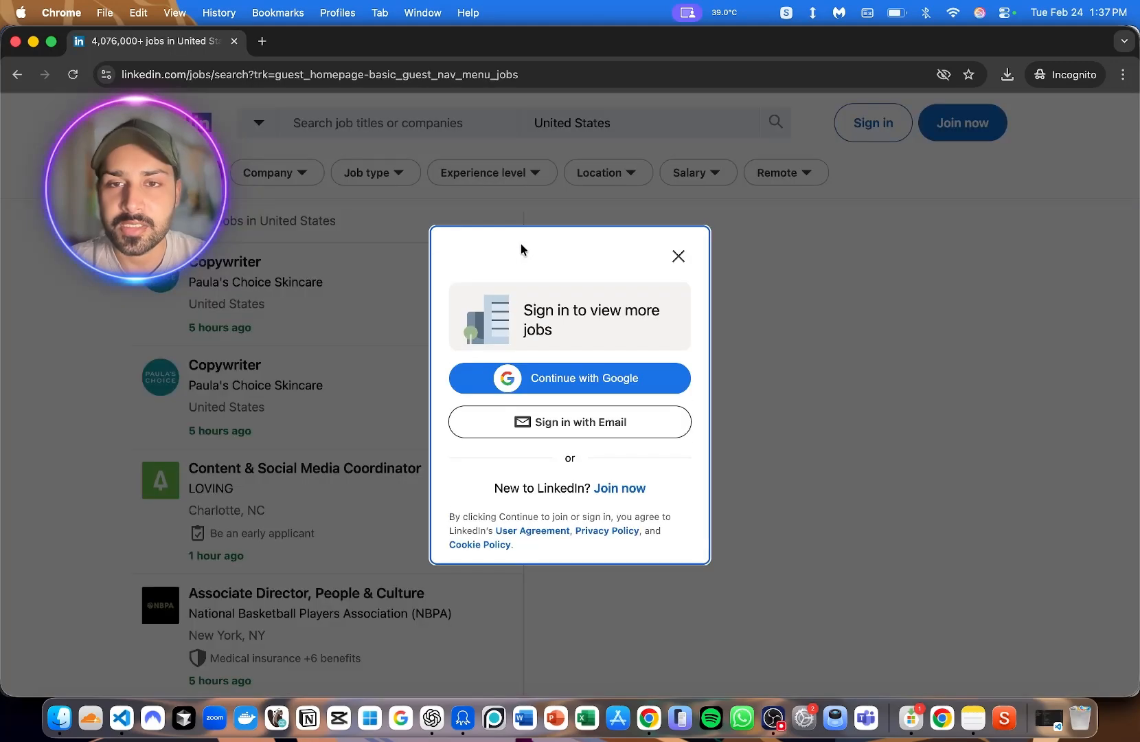
click(678, 257)
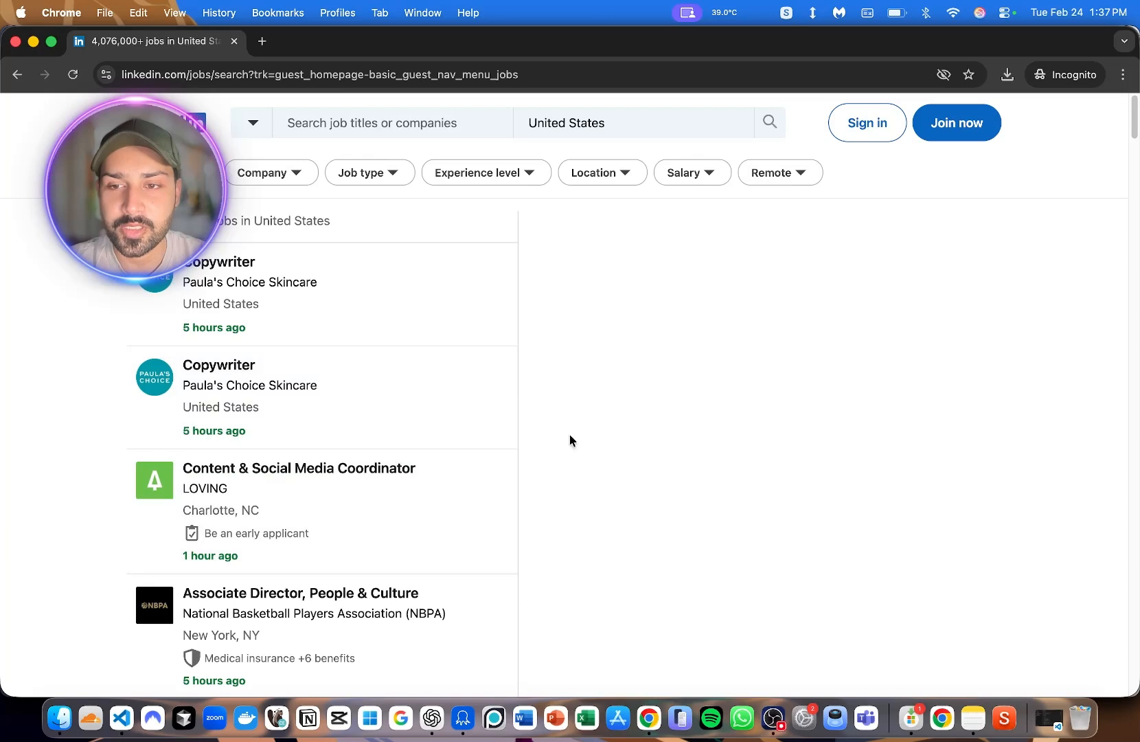
- Search the LinkedIn job listings for "Data scientist" with Germany entered as the location
click(404, 120)
text(Data scientist)
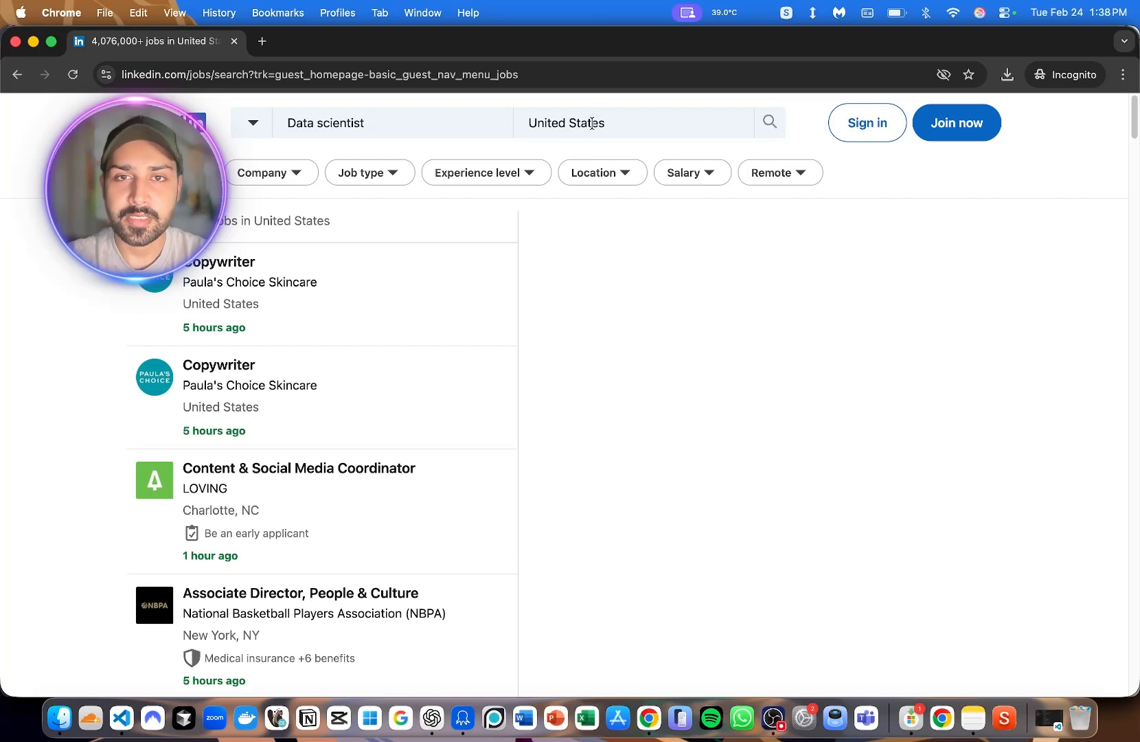
triple_click(613, 121)
text(Germa)
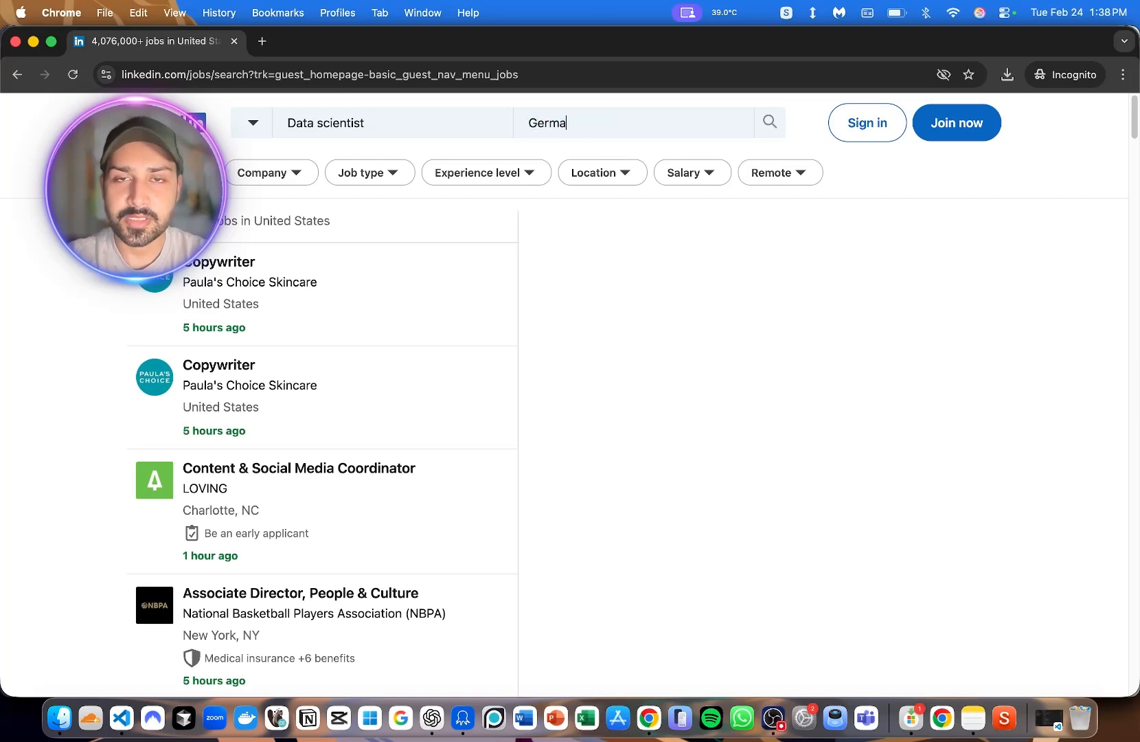
text(ny)
key(Return)
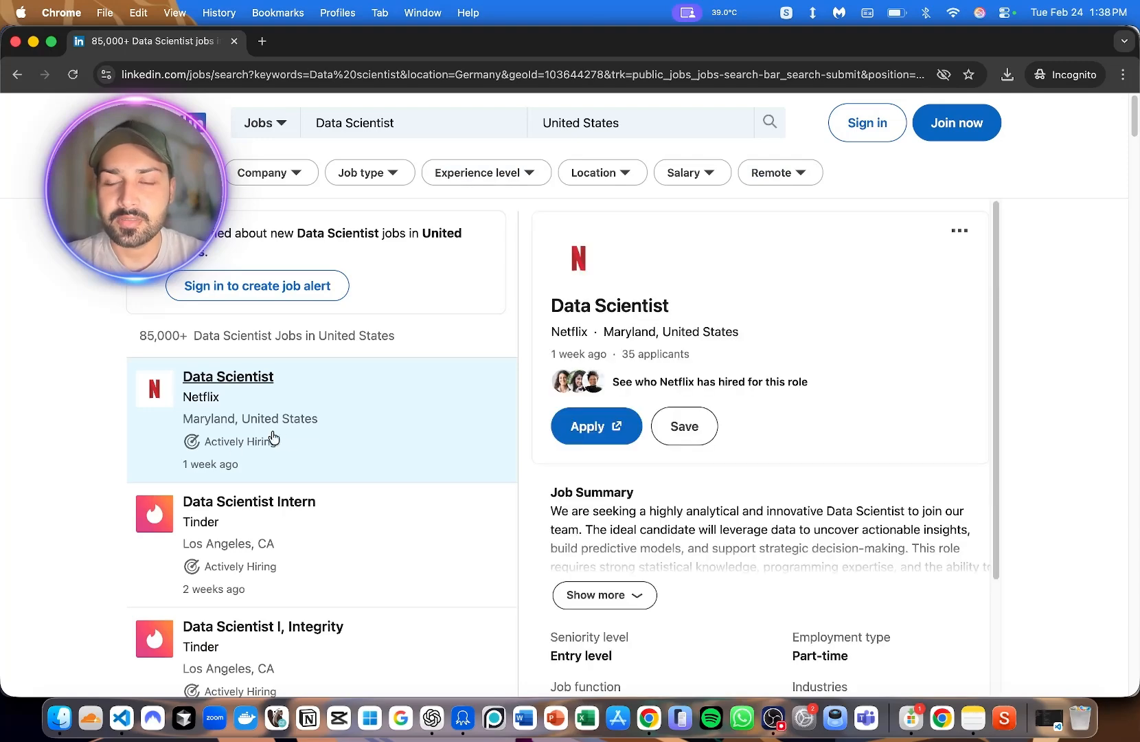
- Set the job search location to the suggested country Germany
triple_click(617, 121)
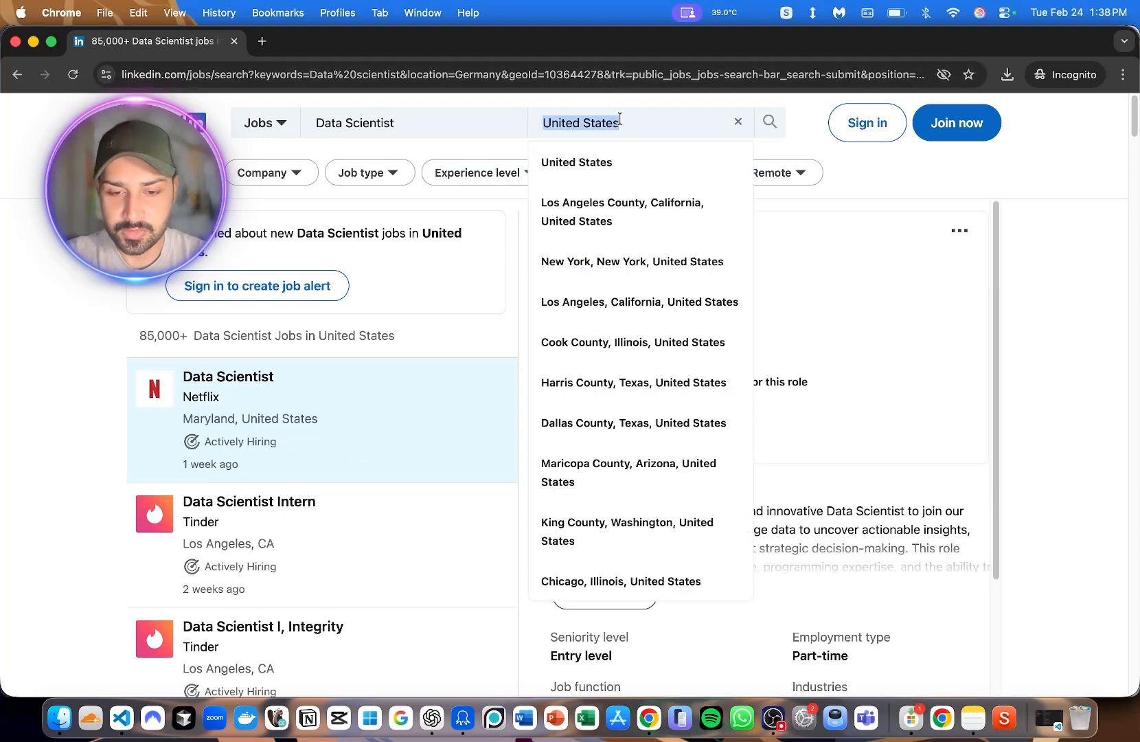
text(Germa)
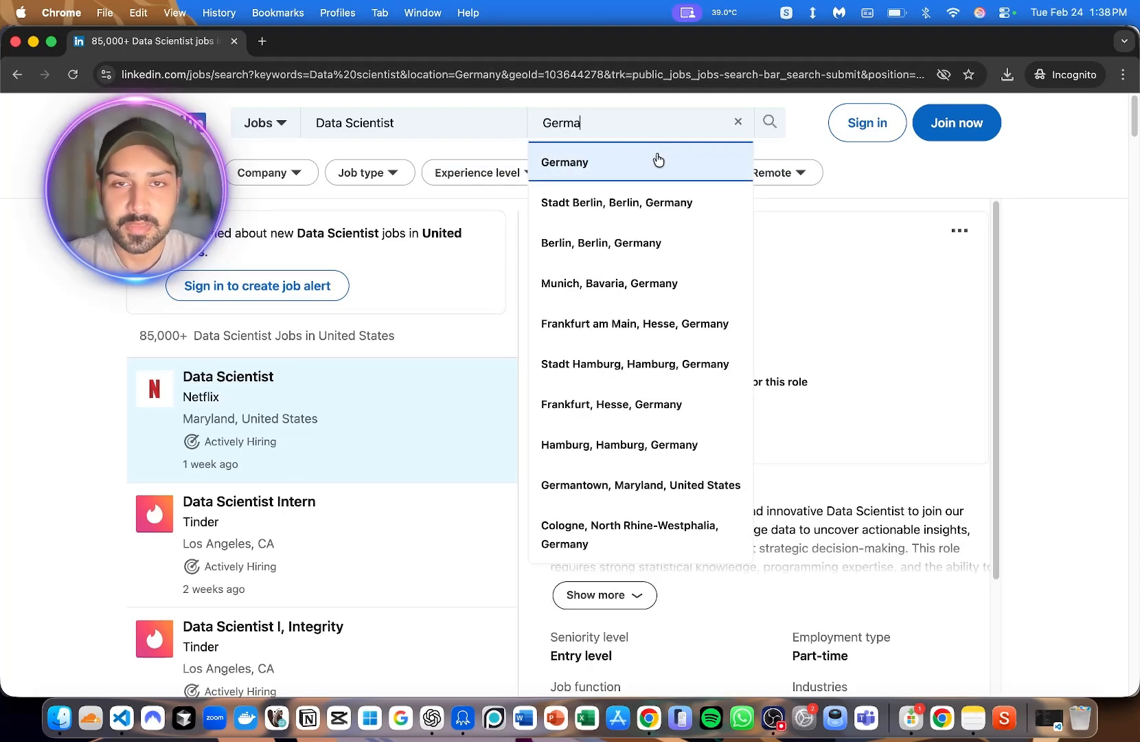
click(656, 159)
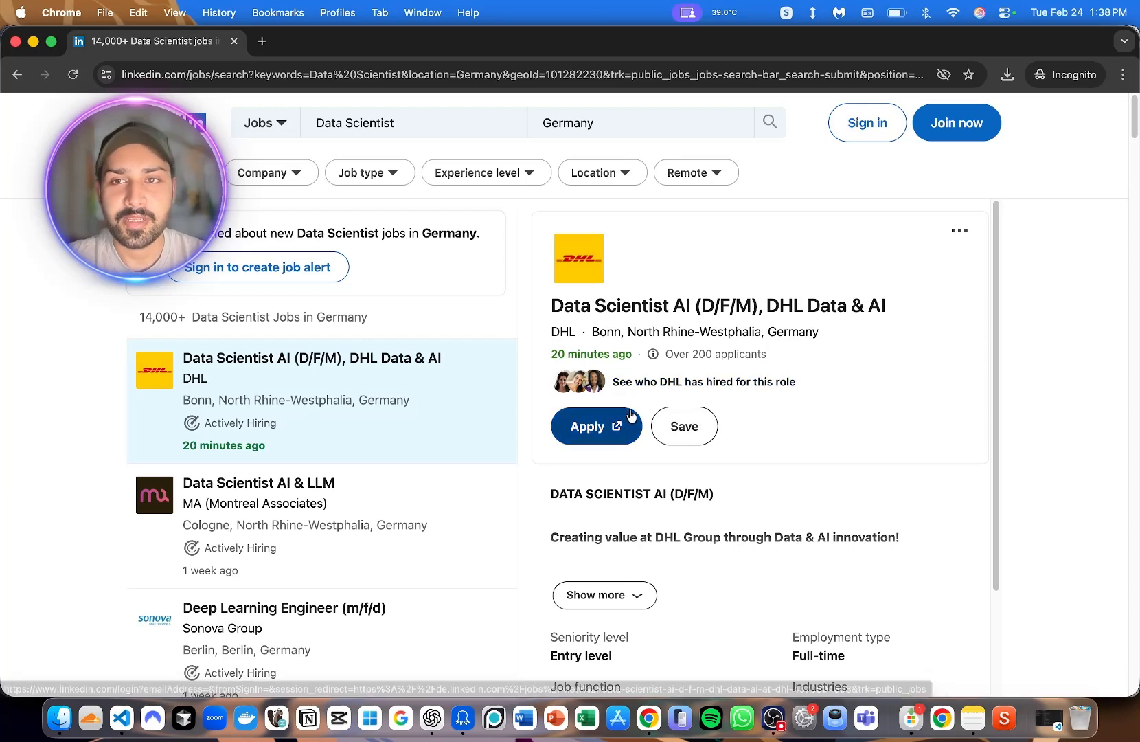
click(369, 173)
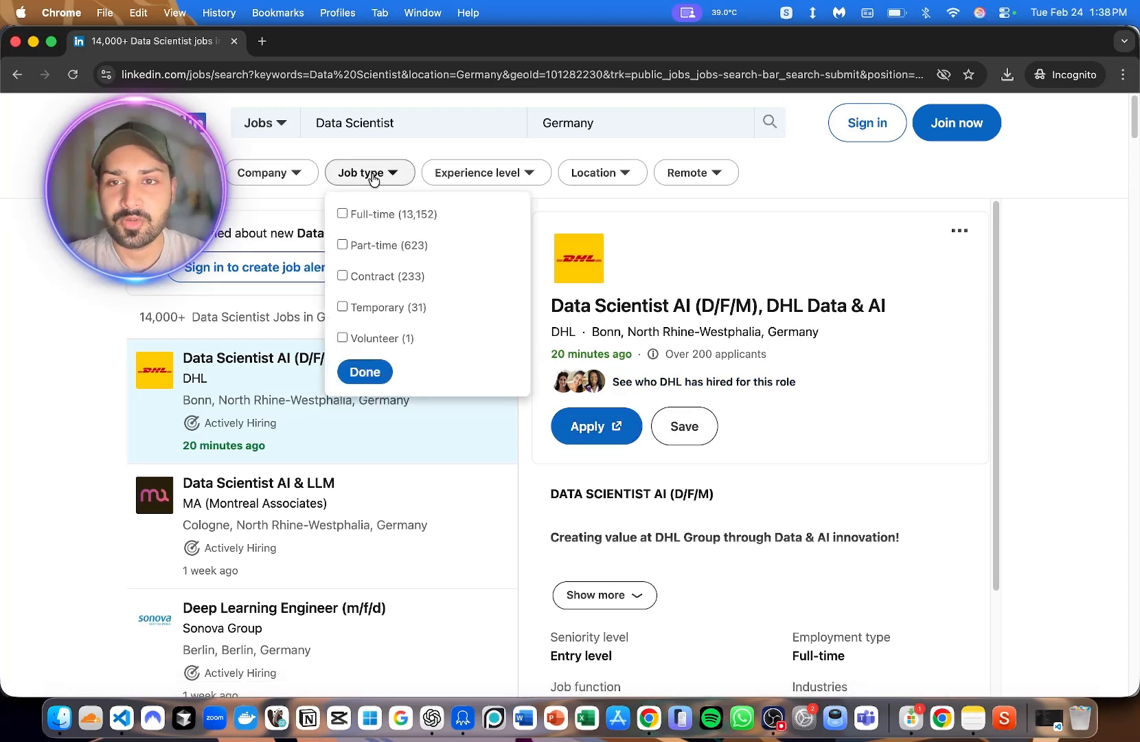
click(369, 173)
click(315, 175)
click(316, 175)
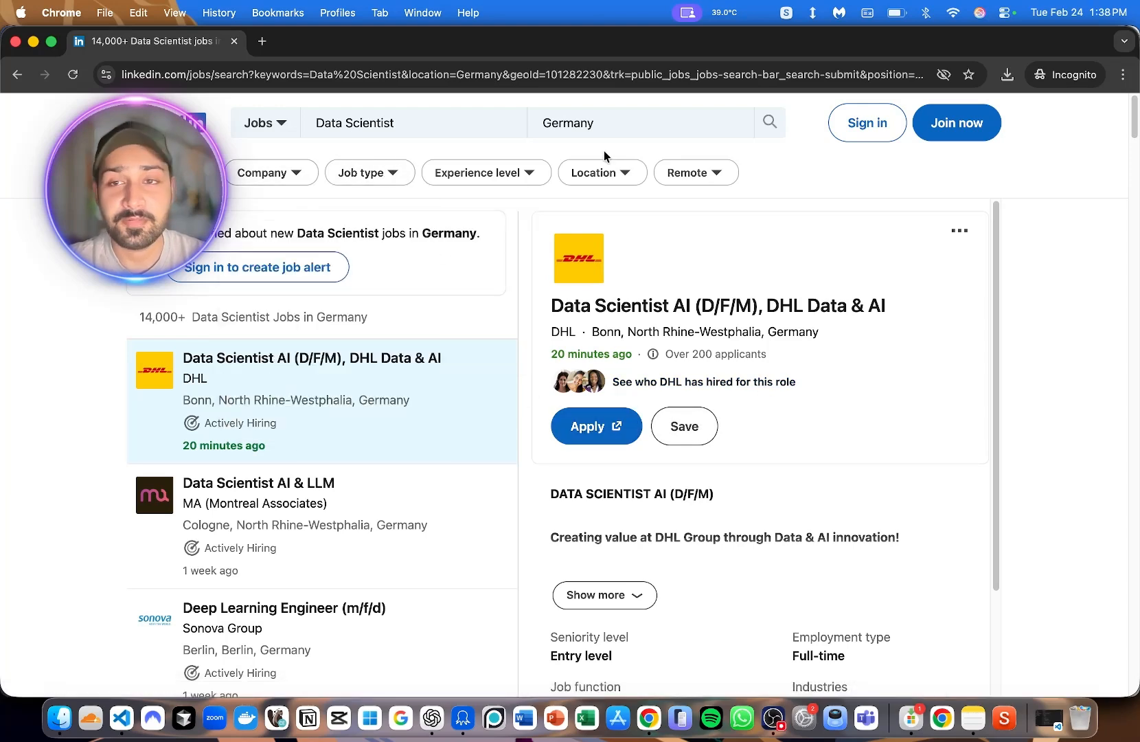
click(638, 180)
click(636, 179)
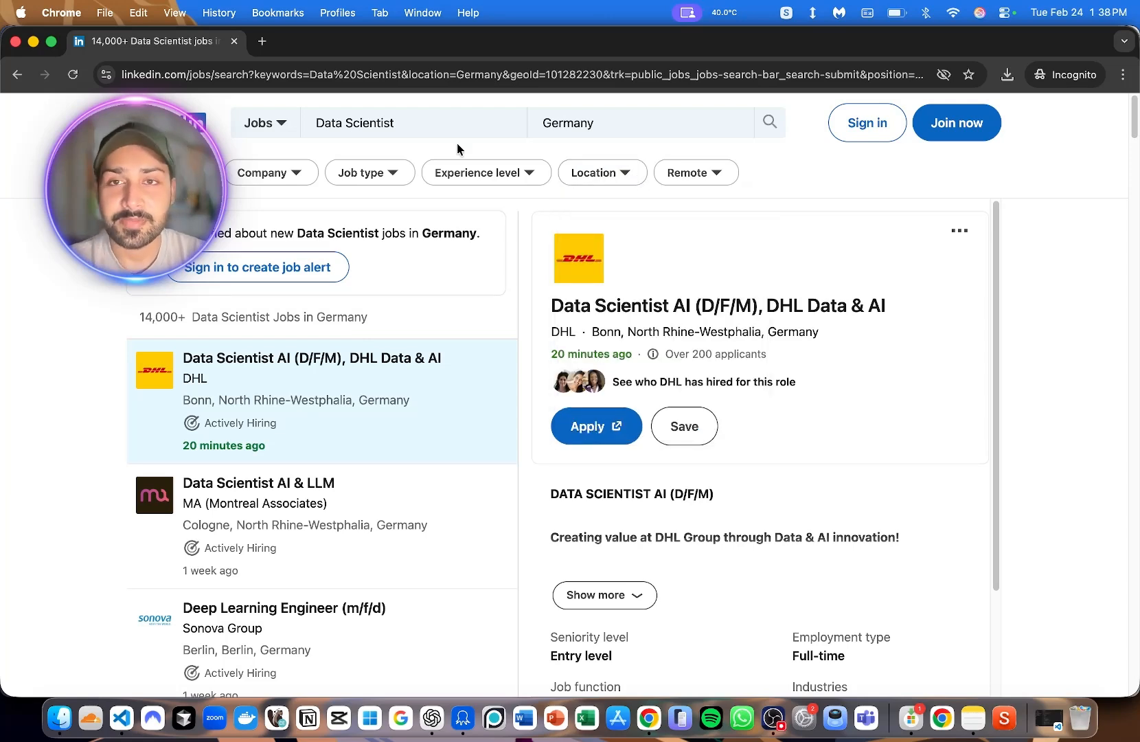
- Copy the job search URL, switch to Octoparse, and save a new custom task using that URL
click(459, 76)
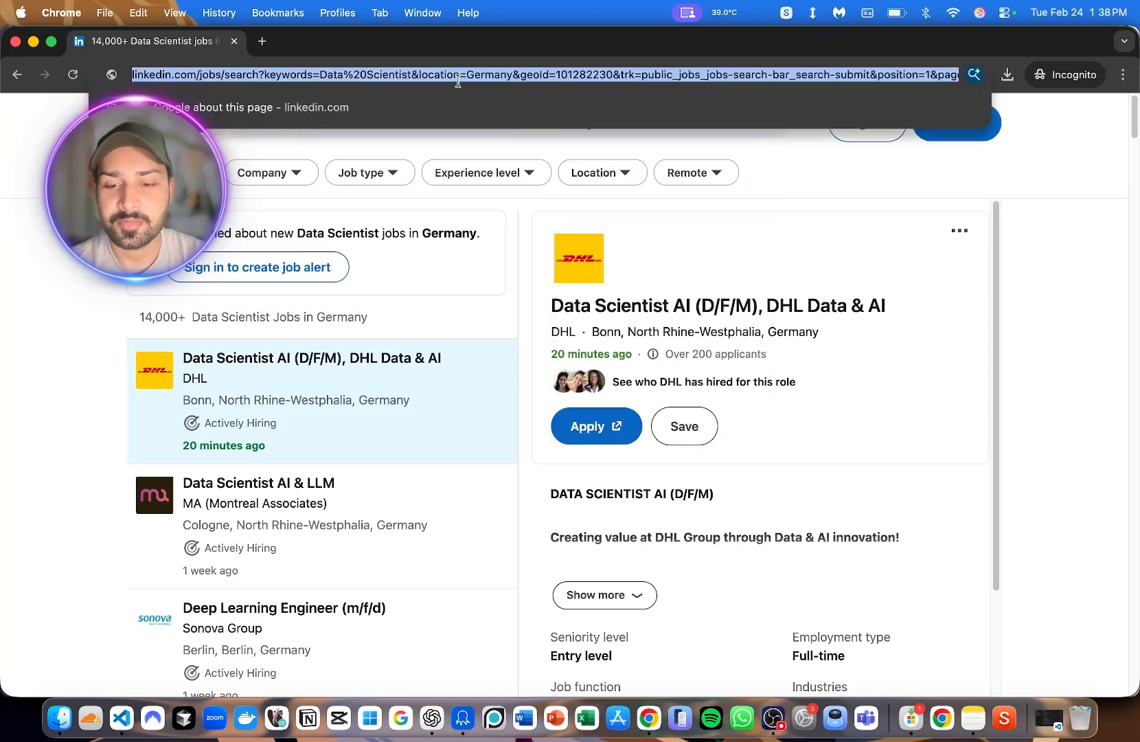
click(470, 712)
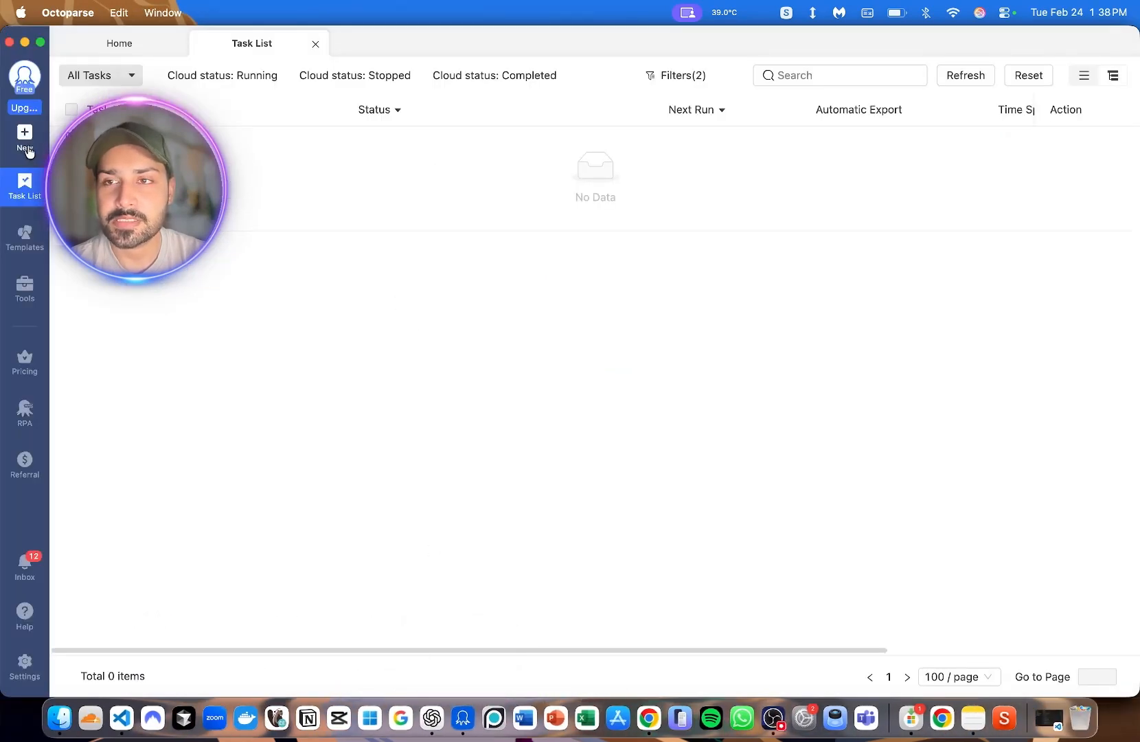
click(92, 141)
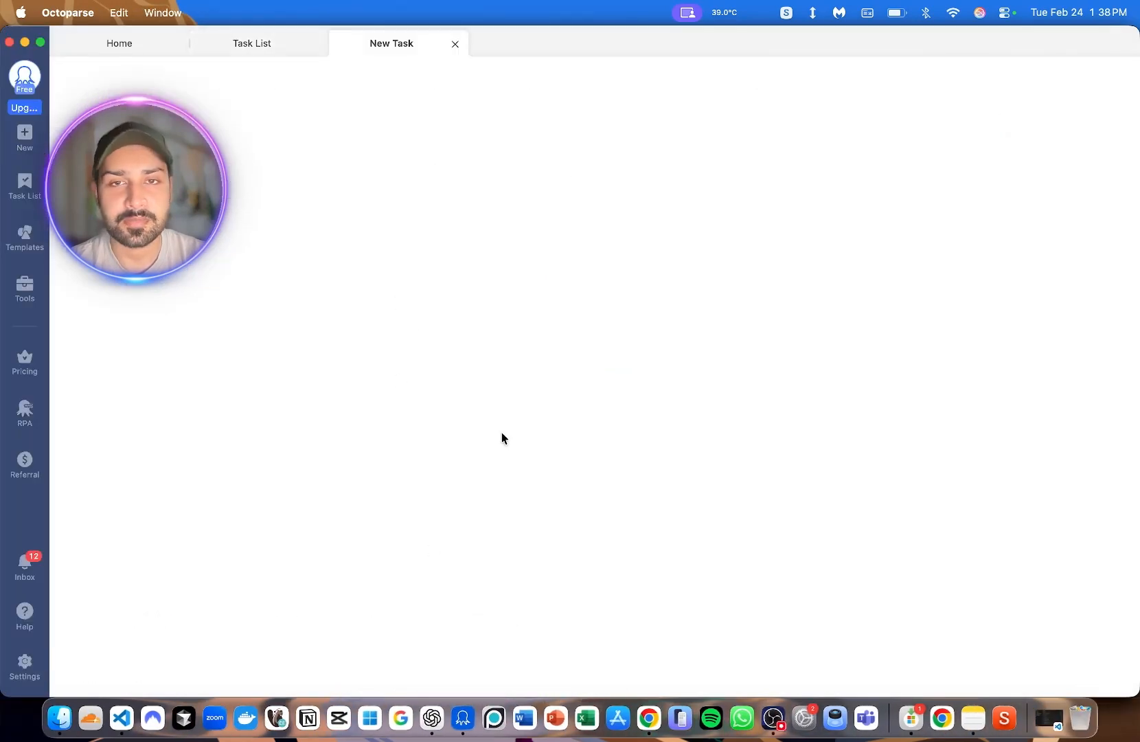
click(402, 257)
text(https://www.linkedin.com/jobs/search?keywords=Data%20Scientist&location=Germany&geoId=101282230&trk=public_jobs_jobs-search-bar_search-submit&position=1&pageNum=0)
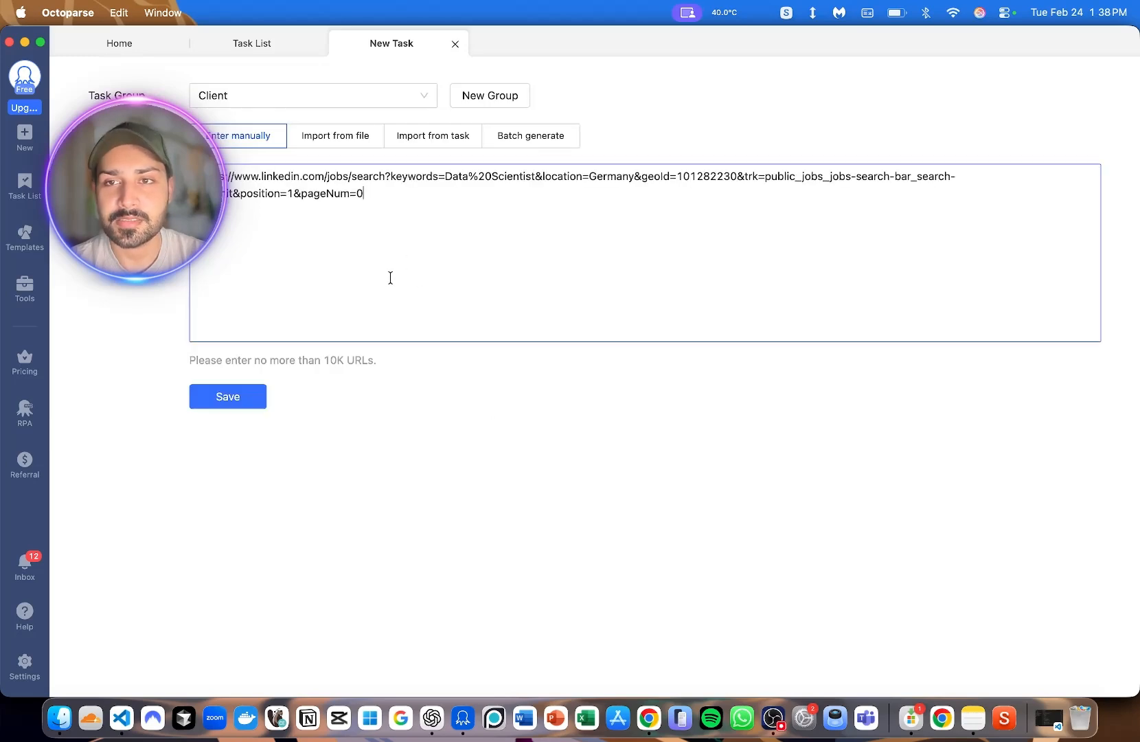
click(262, 397)
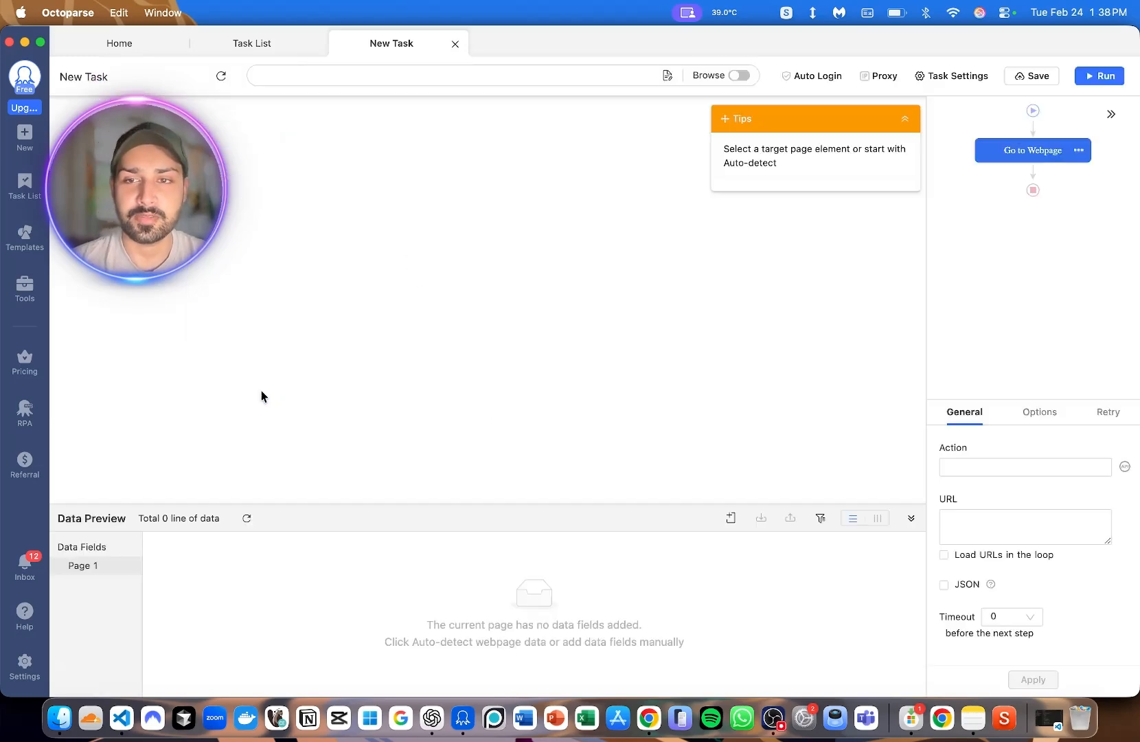
- Dismiss both LinkedIn sign-in pop-ups on the loaded page using Browse mode, and turn Browse mode off again
click(905, 119)
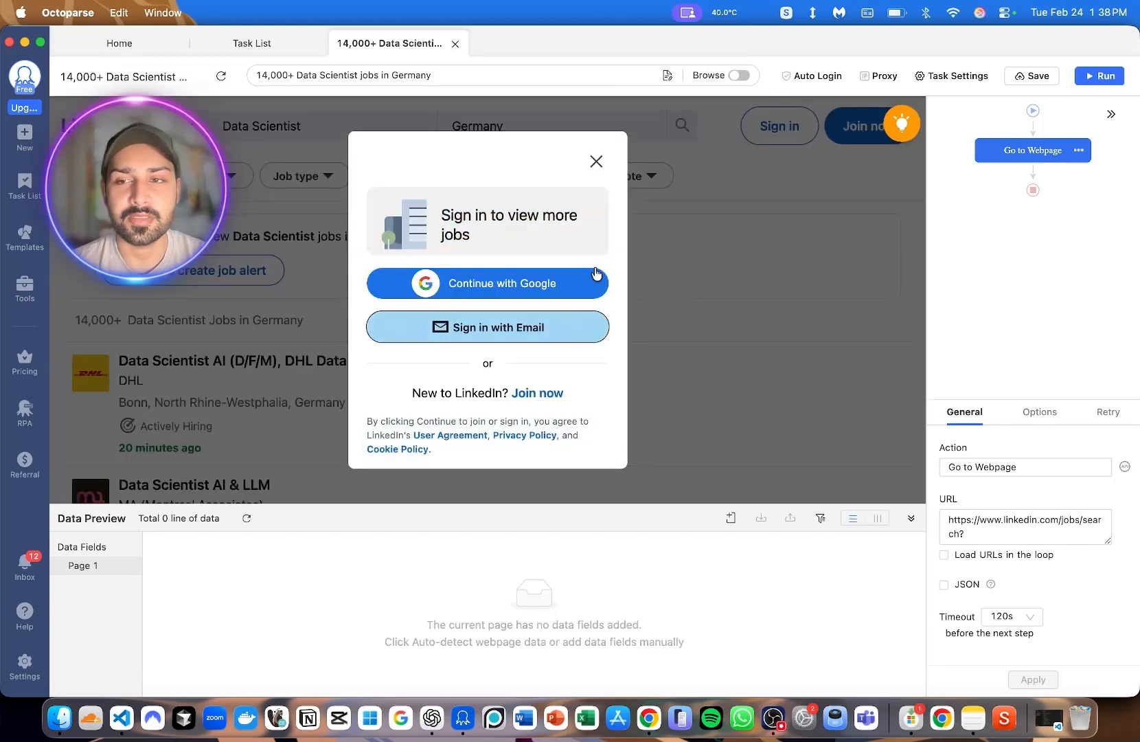
click(737, 75)
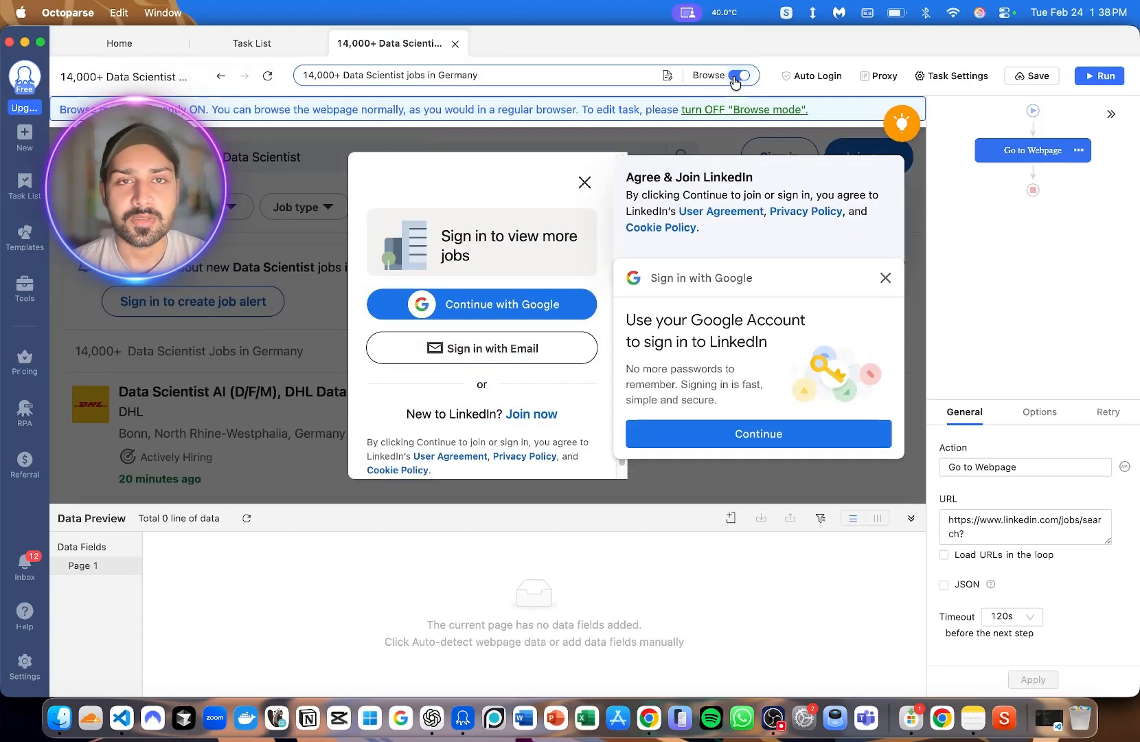
click(885, 279)
click(585, 184)
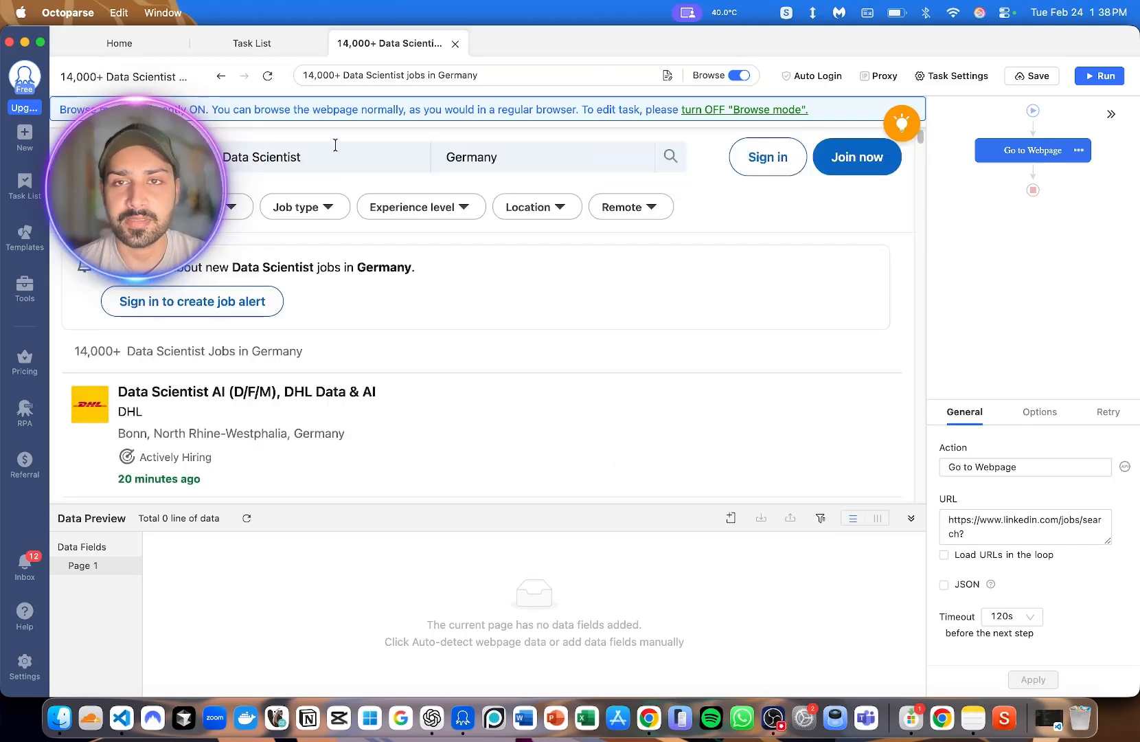
click(739, 75)
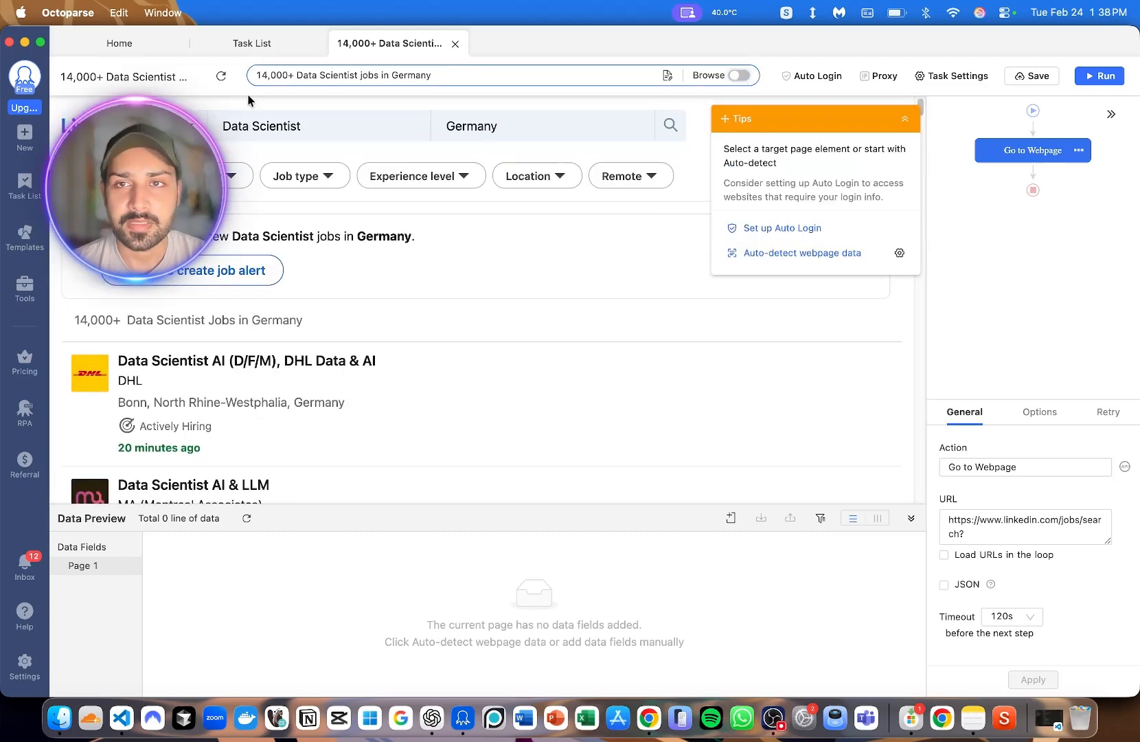
- Rename the task as linkedinBot, copying "linkedin" from the page URL
click(306, 75)
double_click(328, 76)
key(super+c)
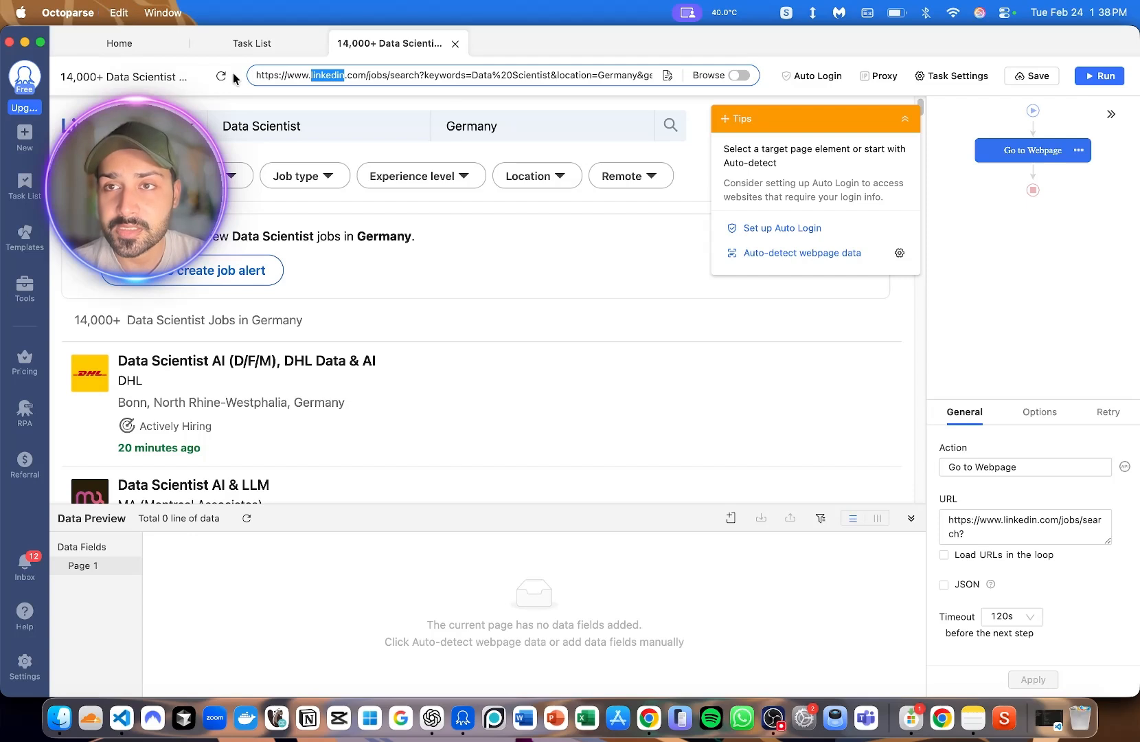
click(163, 78)
key(super+v)
text(Bot)
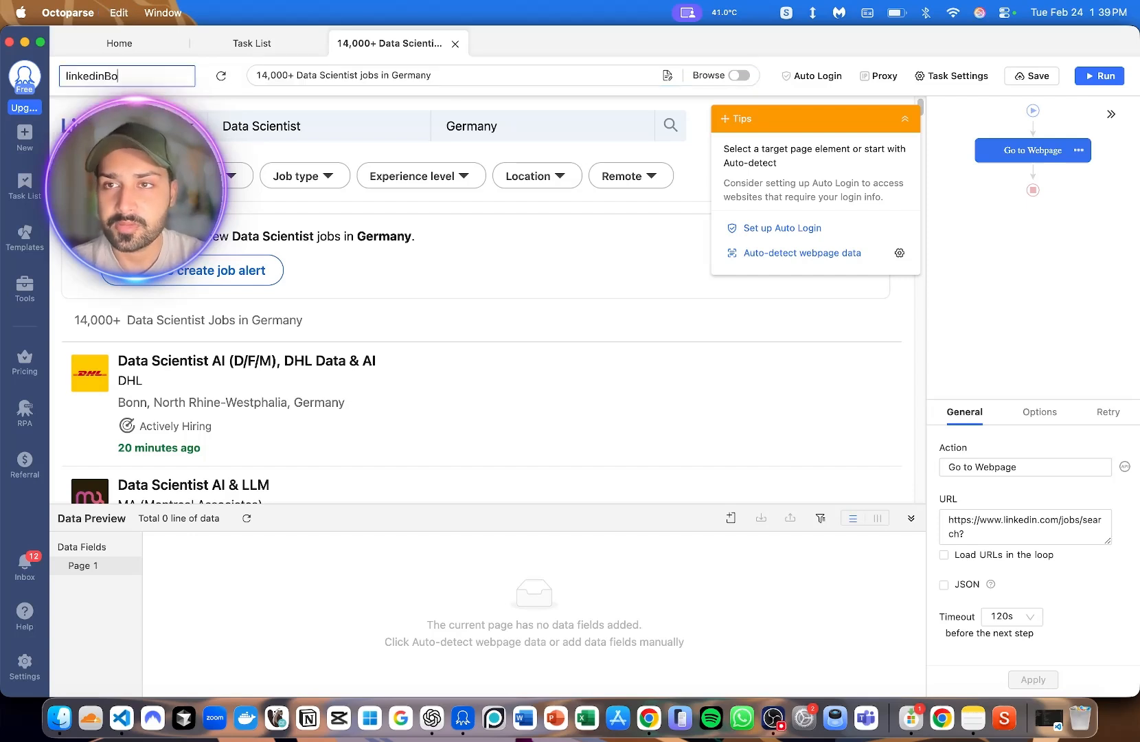
key(Return)
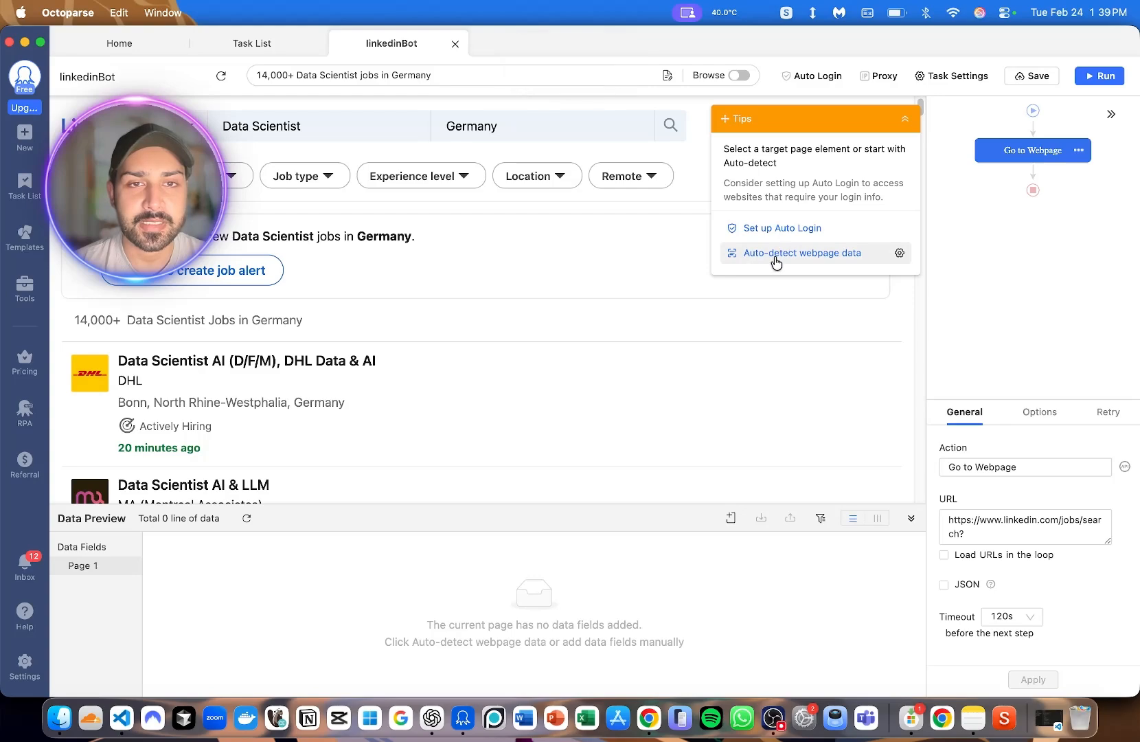
- Auto-detect the webpage data and create the workflow with page scrolls, leaving out the Image field
click(771, 261)
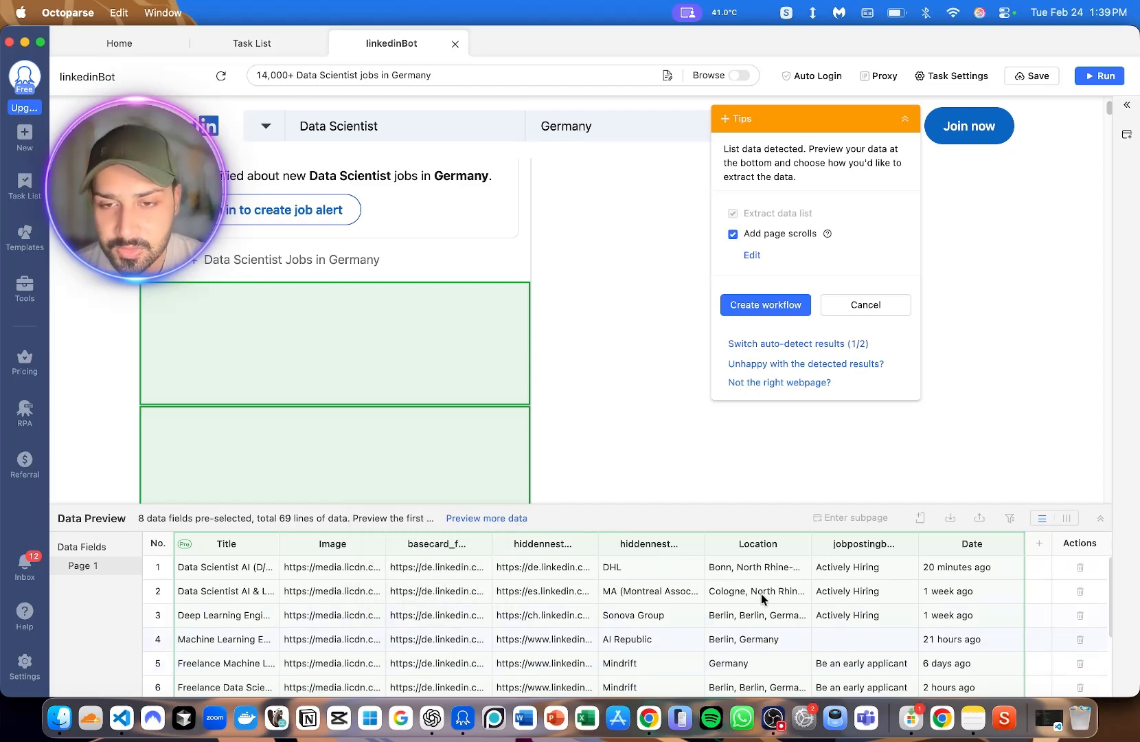
click(373, 544)
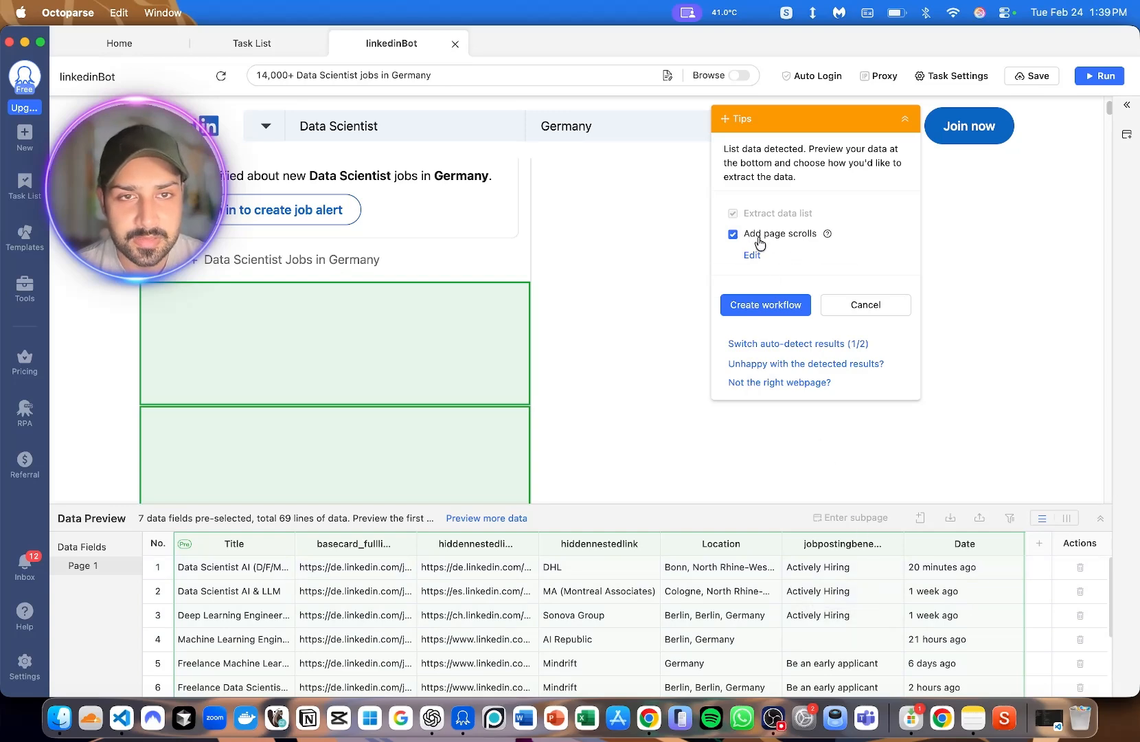
click(787, 310)
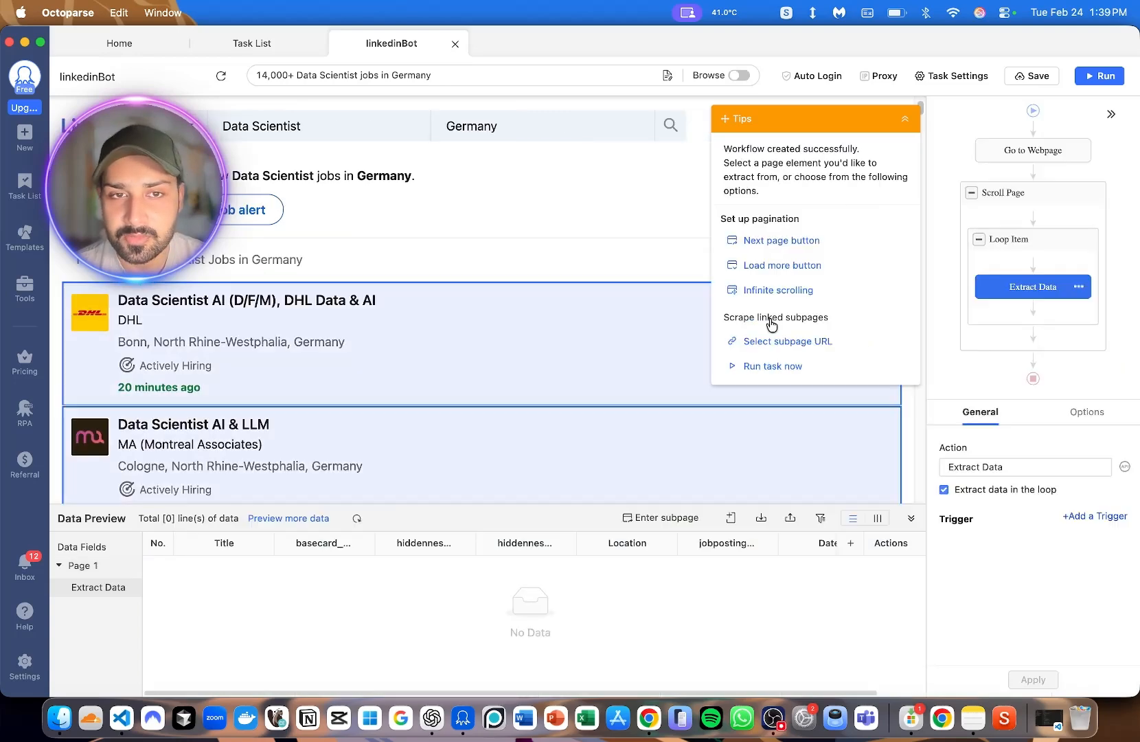
- Rename the Title field to Job_Title and the job full-link field to Job_URL
double_click(228, 547)
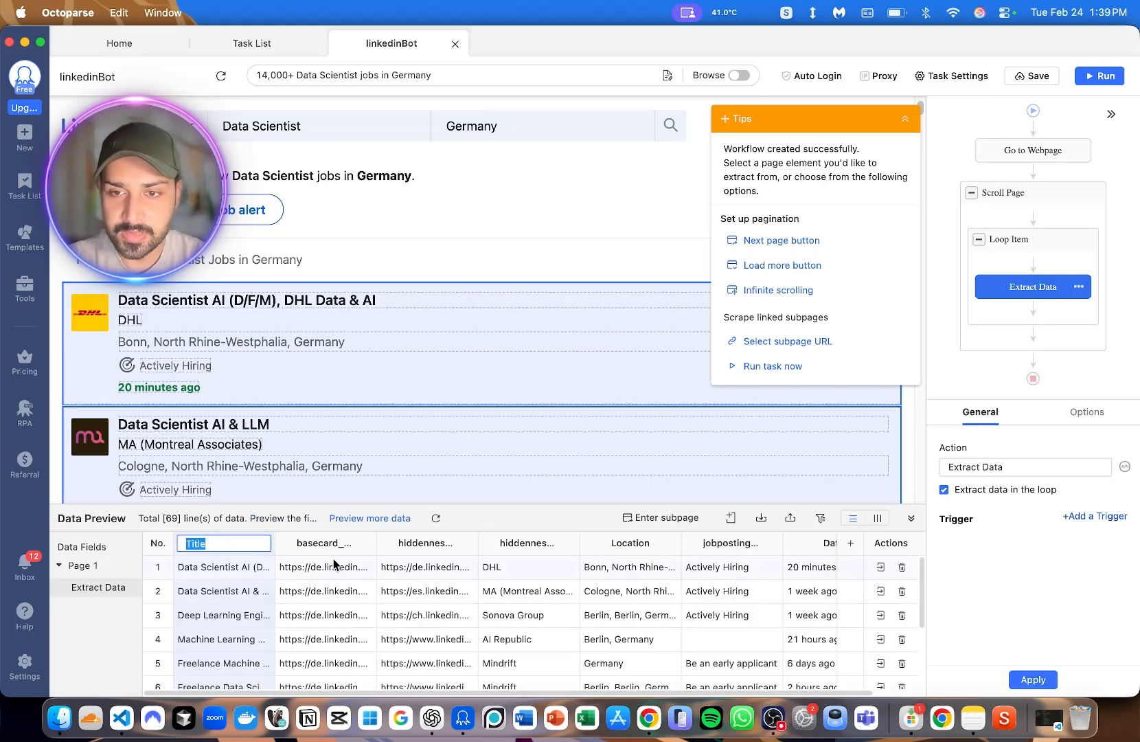
text(Job)
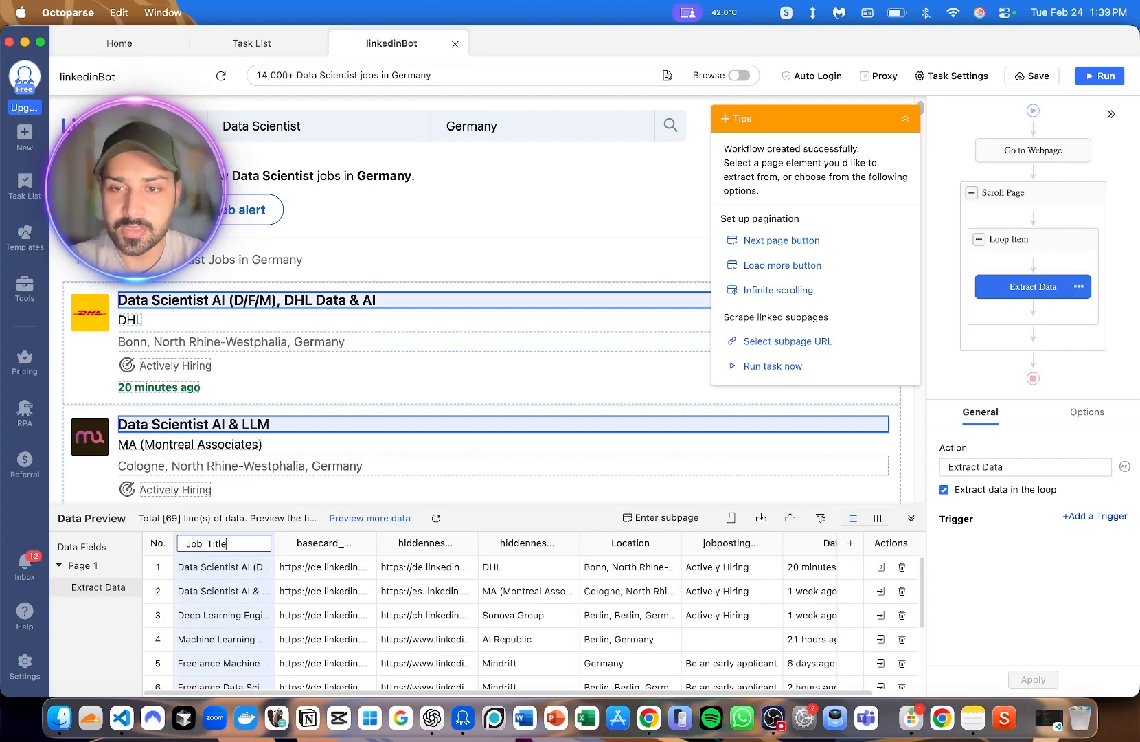
text(_Title)
key(Tab)
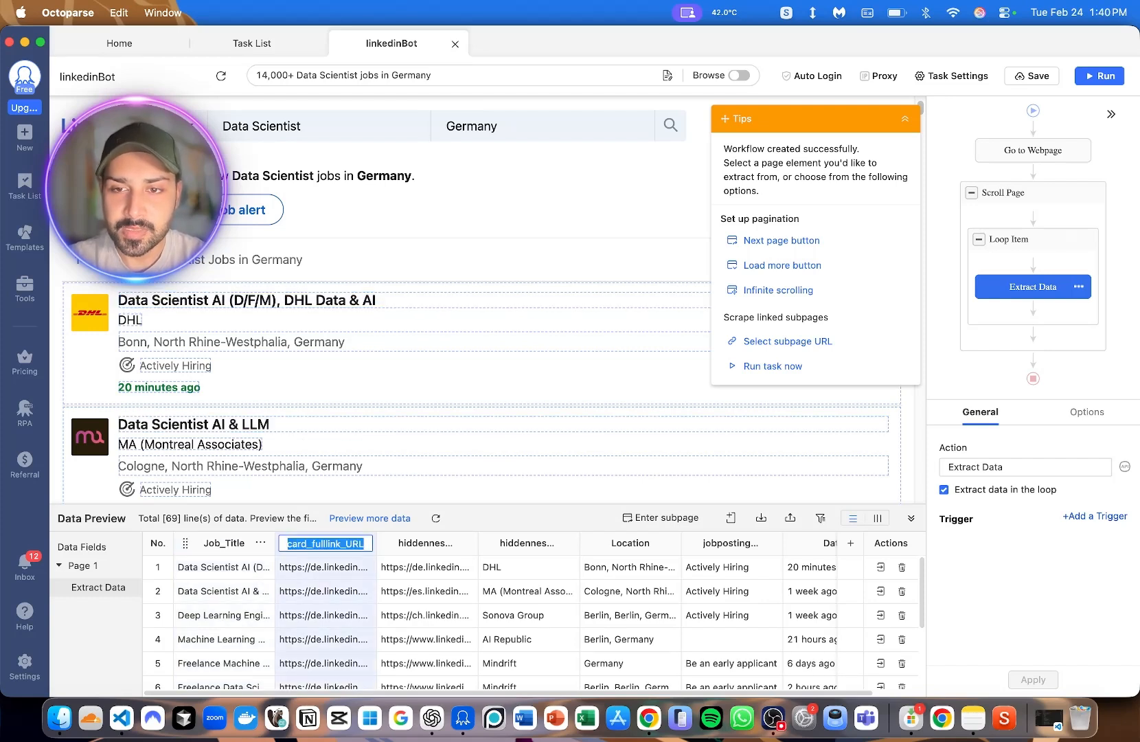
text(Job_U)
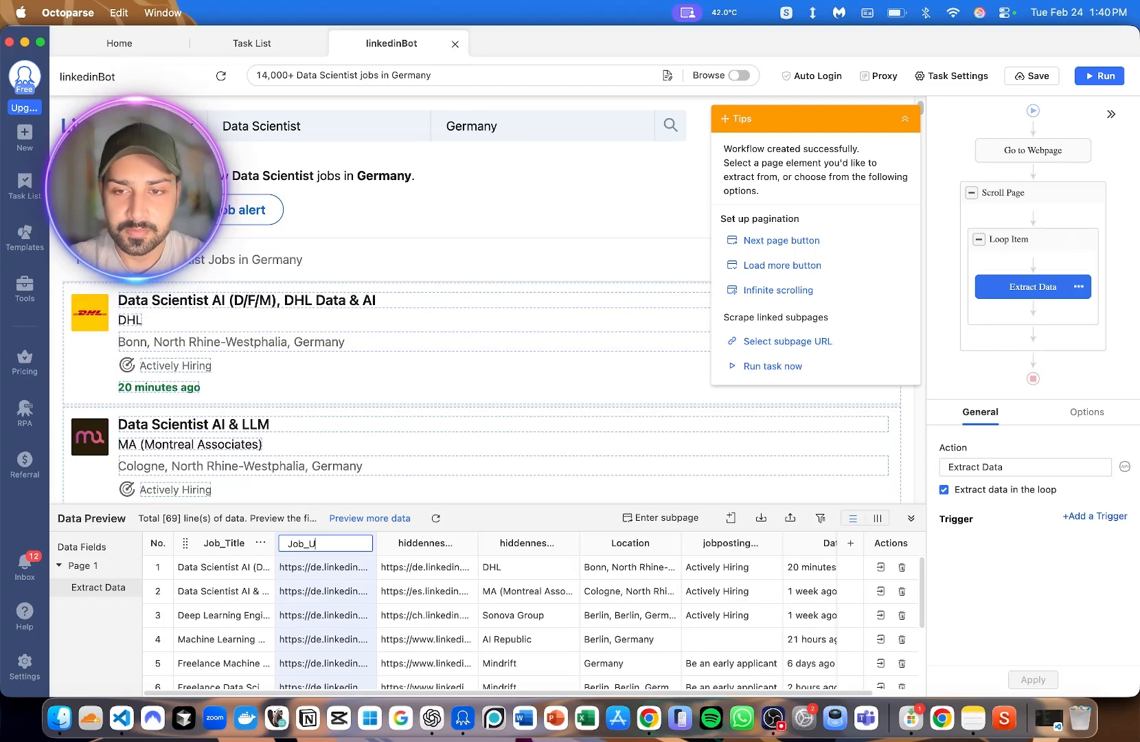
text(RL)
- Rename the company link field to Company_URL and give the company name field a name starting with Company_
key(Tab)
text(Com)
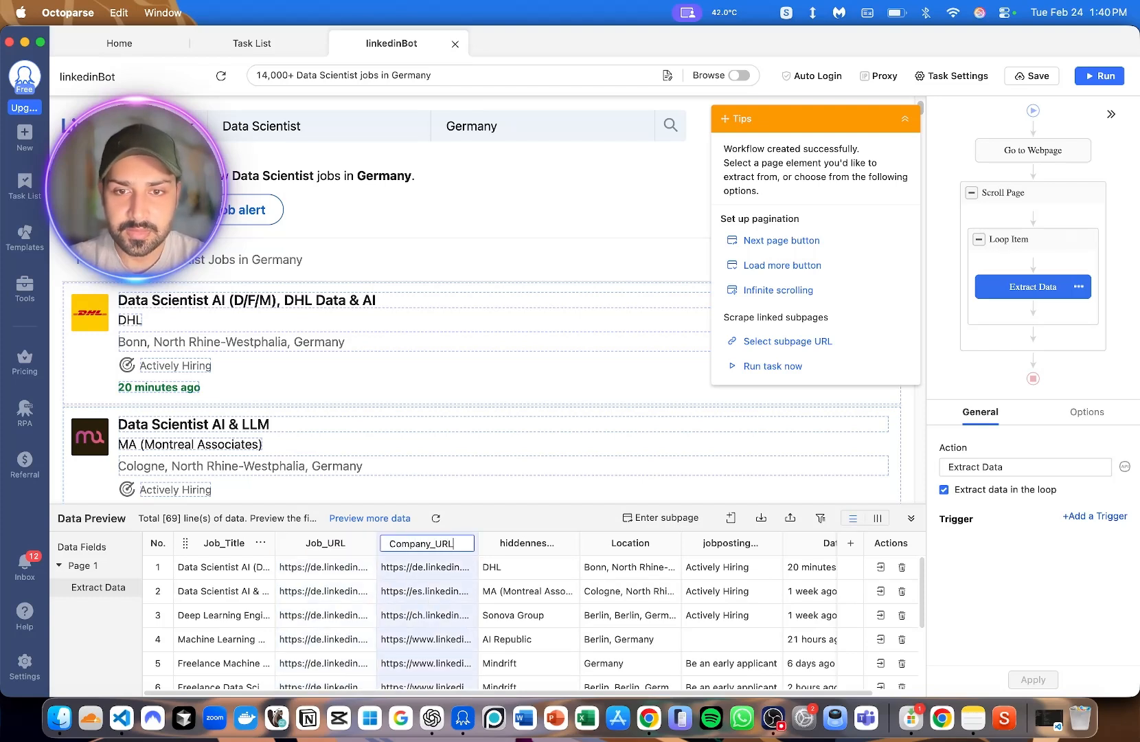
key(Tab)
text(COm)
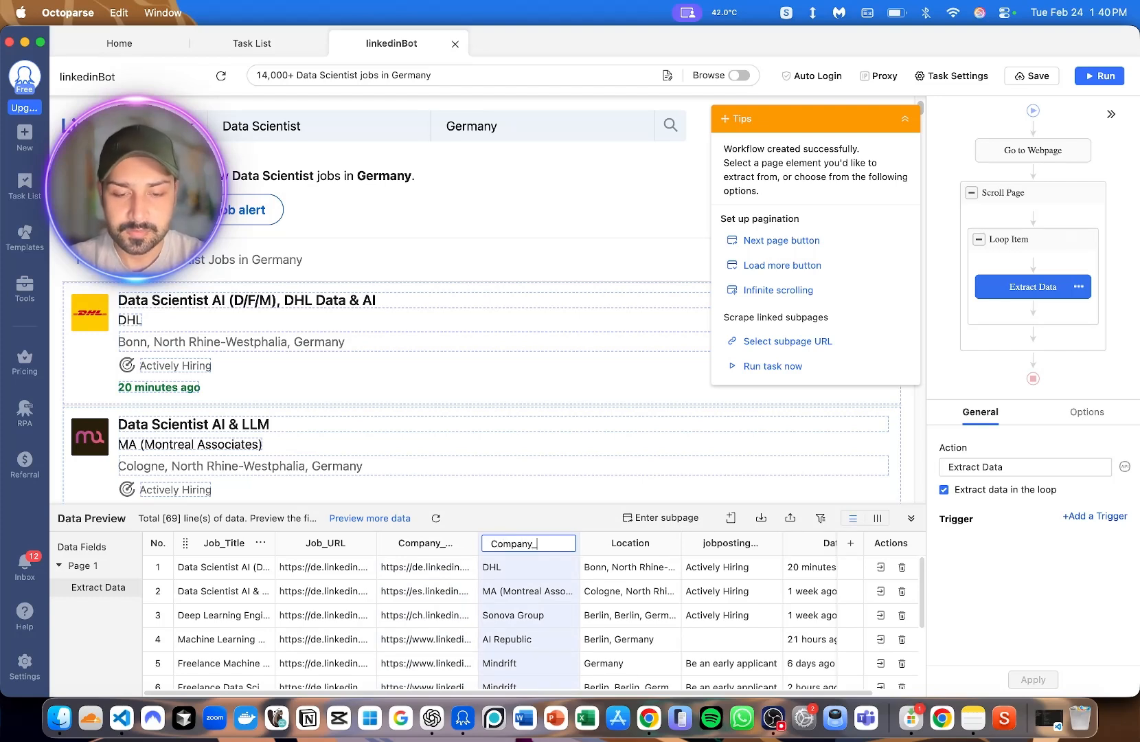
key(Tab)
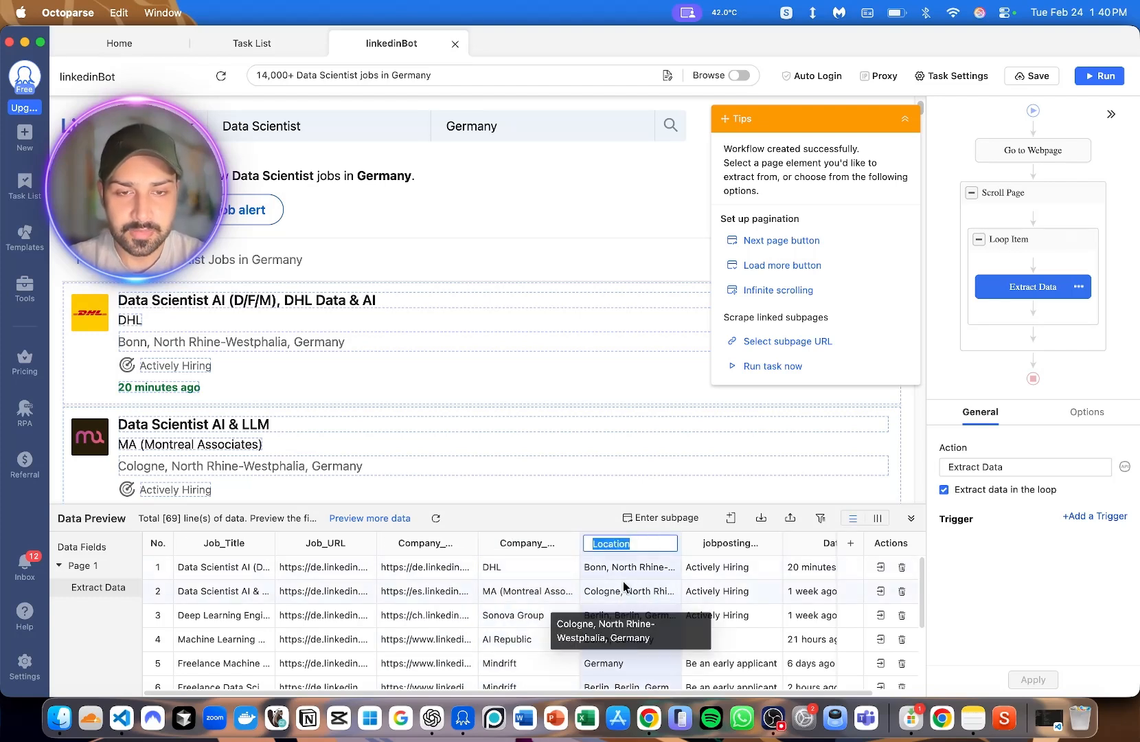
- Rename the job posting benefits field to Active_Info and the Date field to Date_Posted
scroll(623, 581, right, 2)
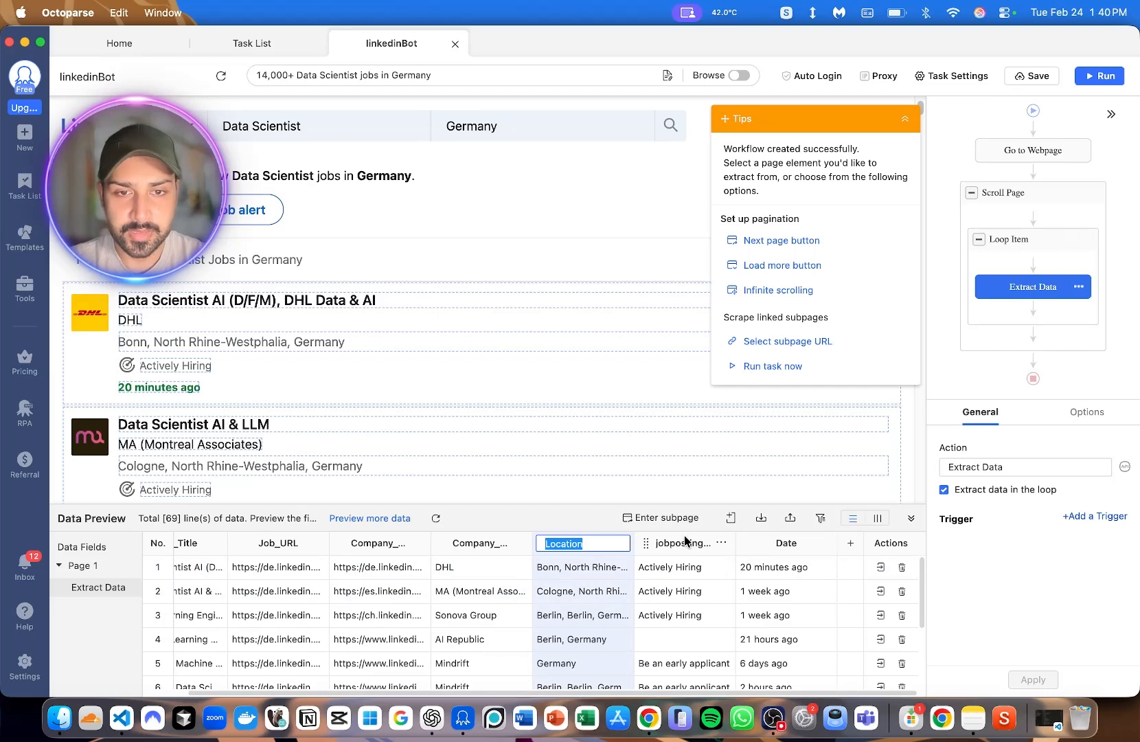
key(Tab)
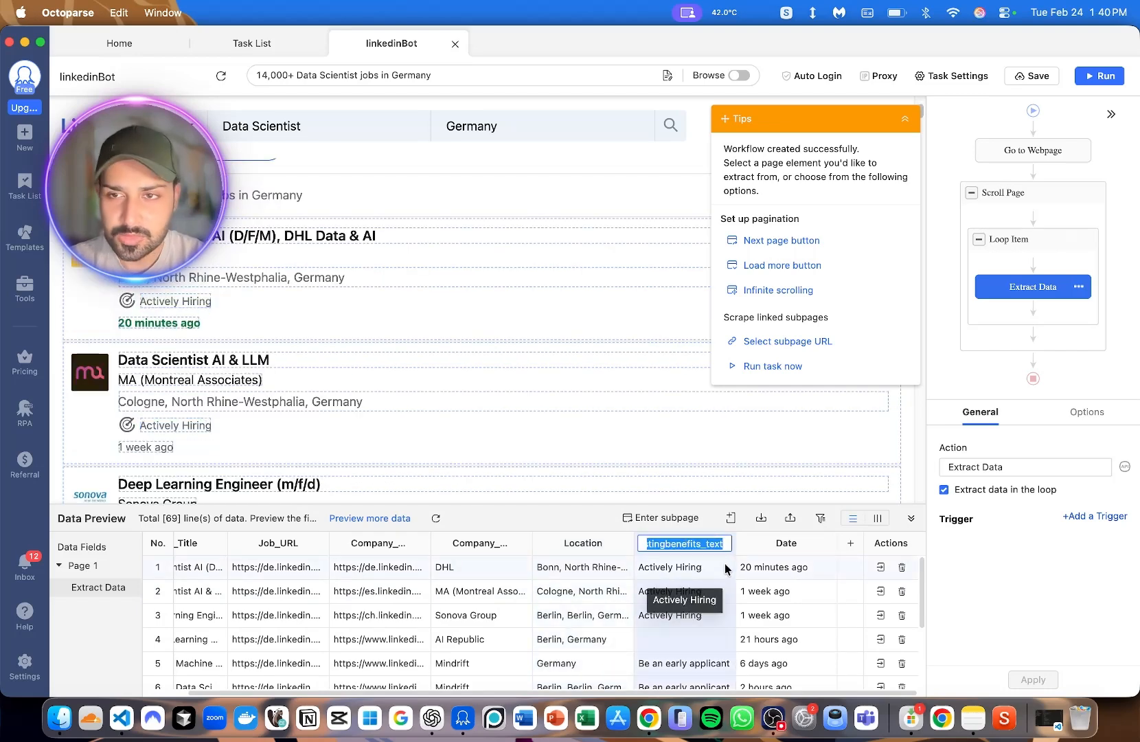
text(Active)
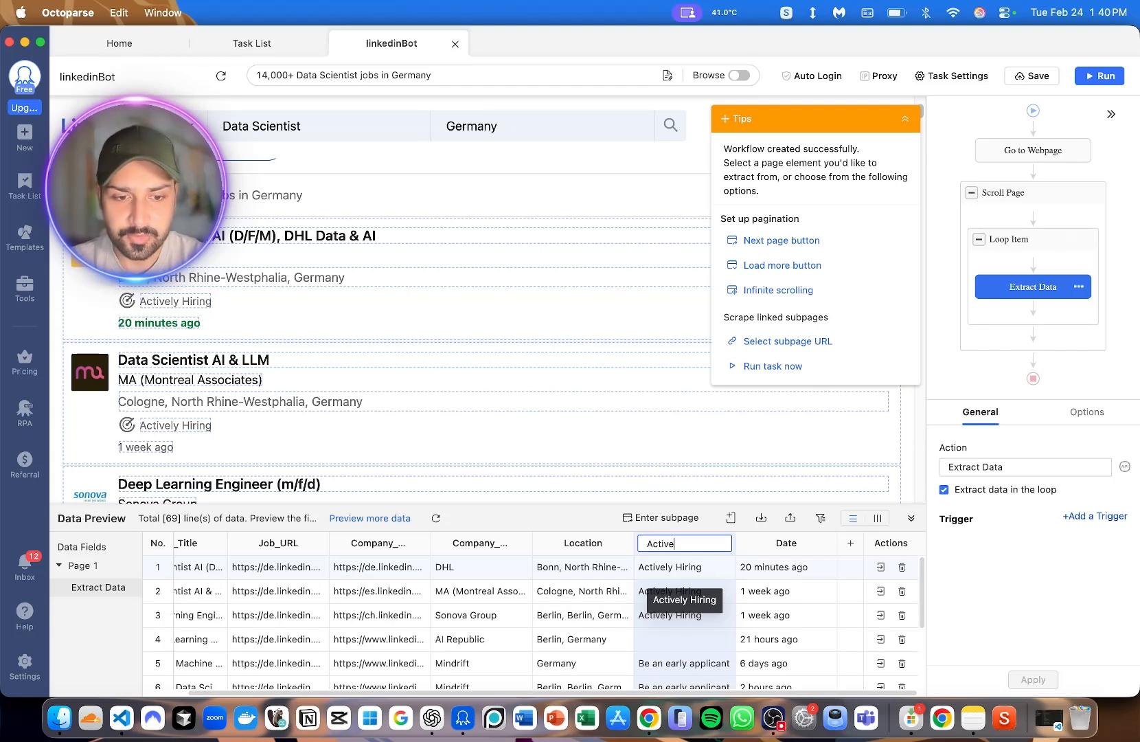
text(_Info)
key(Tab)
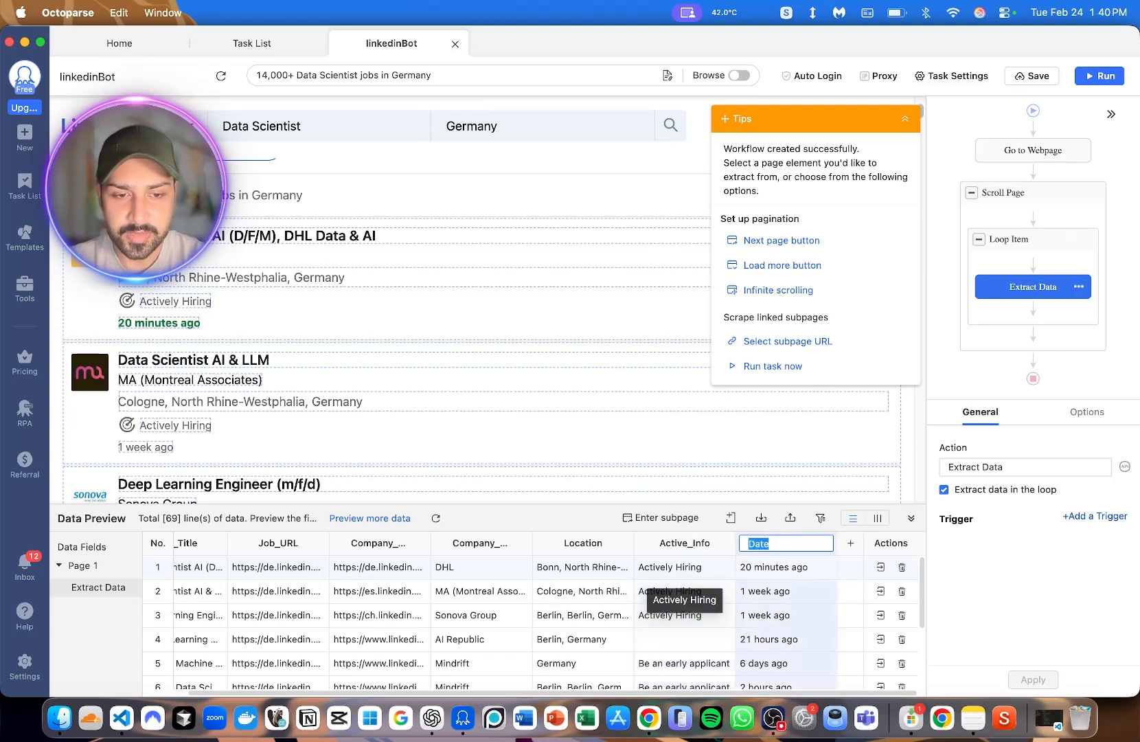
key(Right)
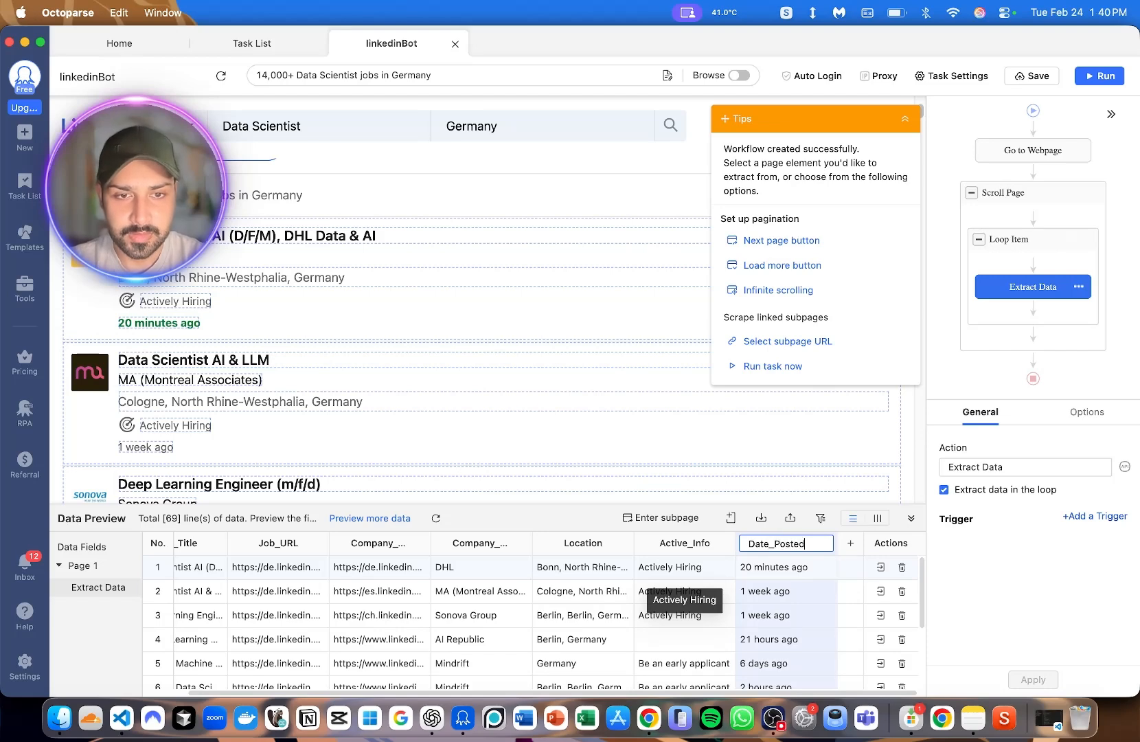
key(Return)
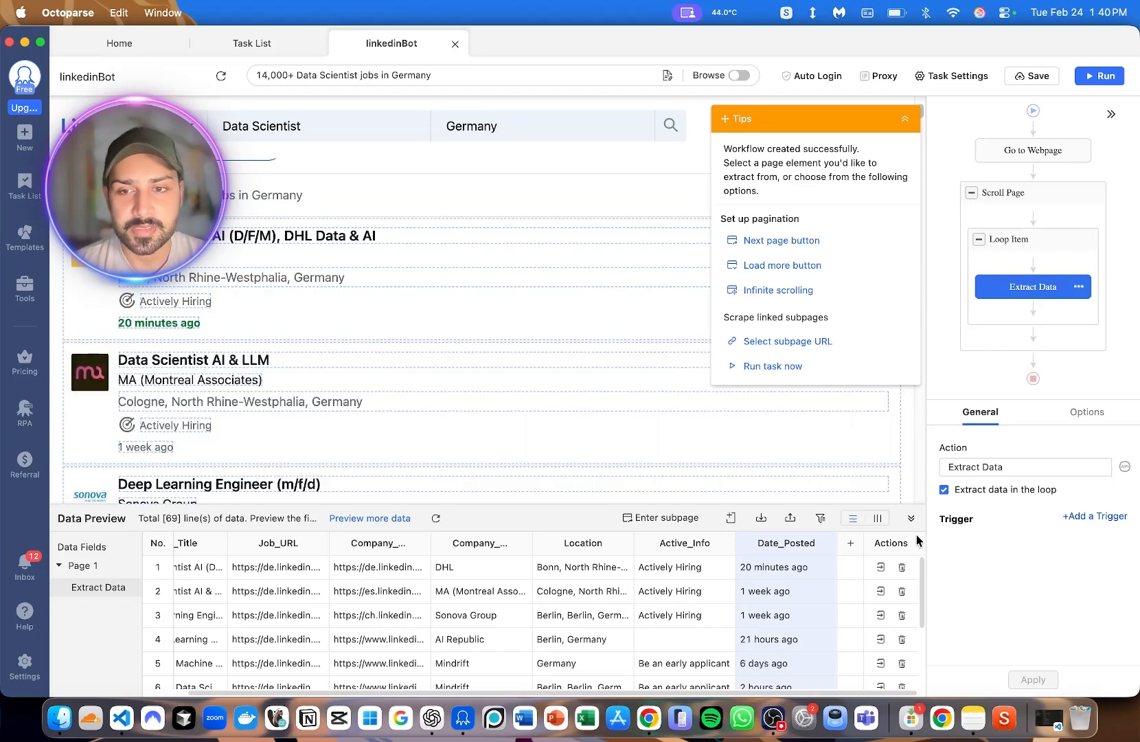
- Set up subpage navigation through the extracted Job_URL field and collapse the tips
click(790, 343)
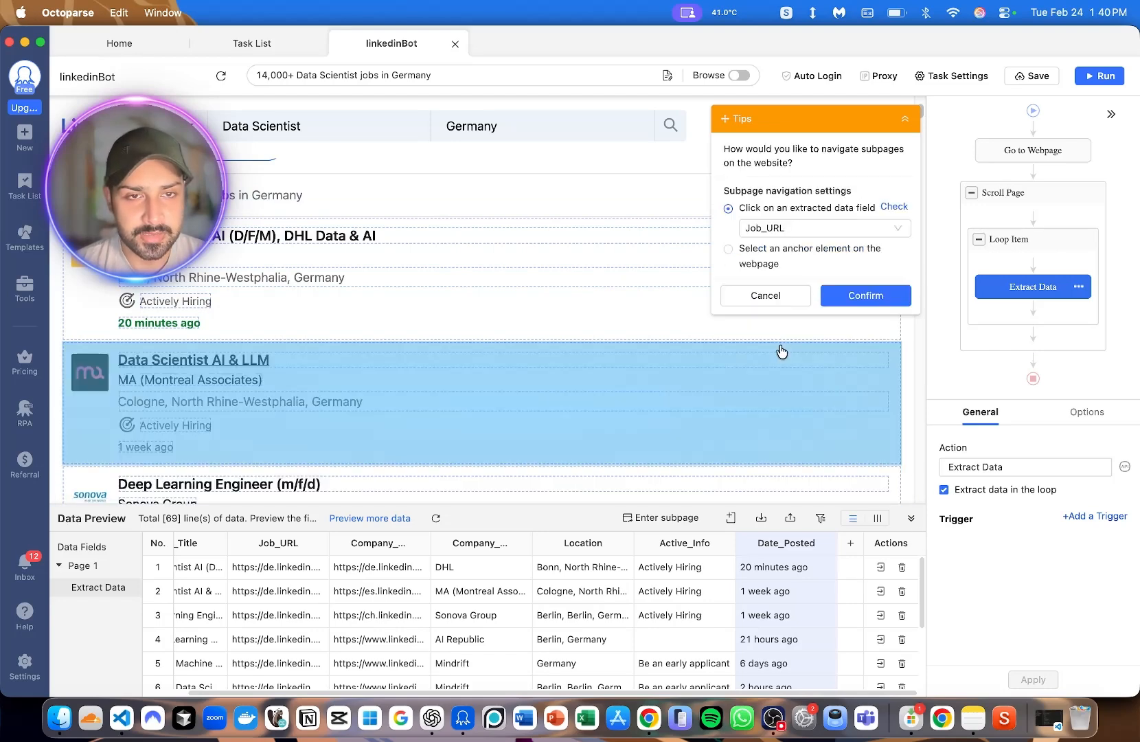
click(864, 293)
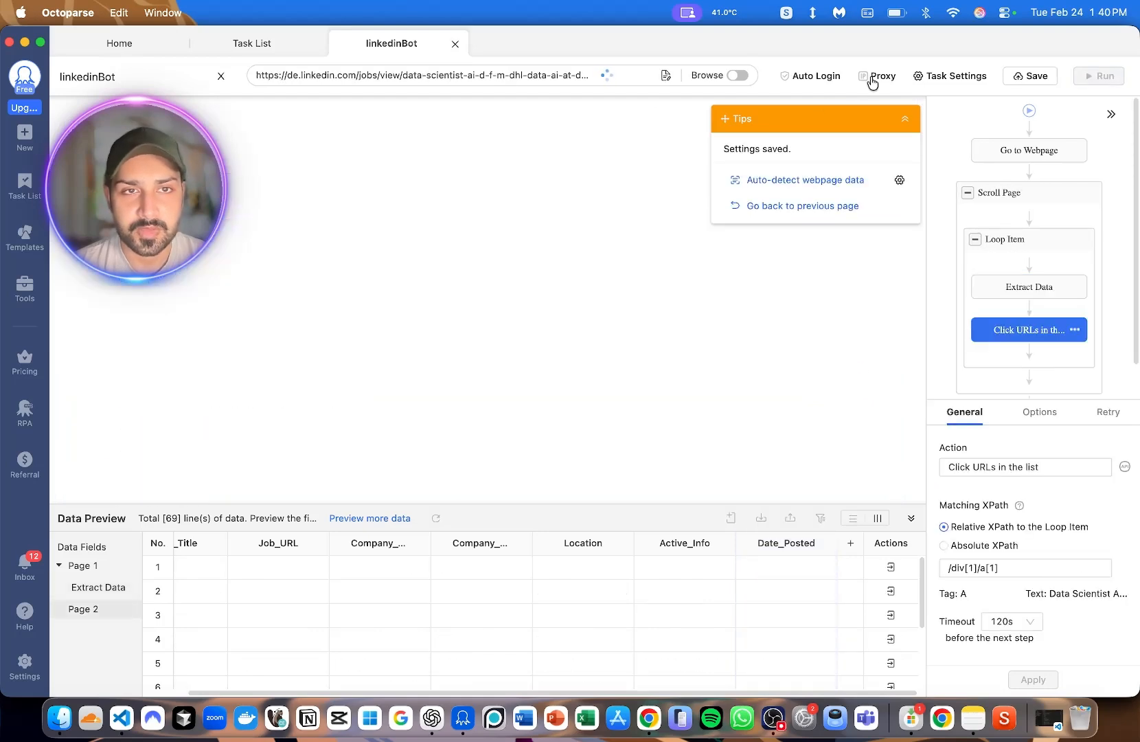
click(903, 122)
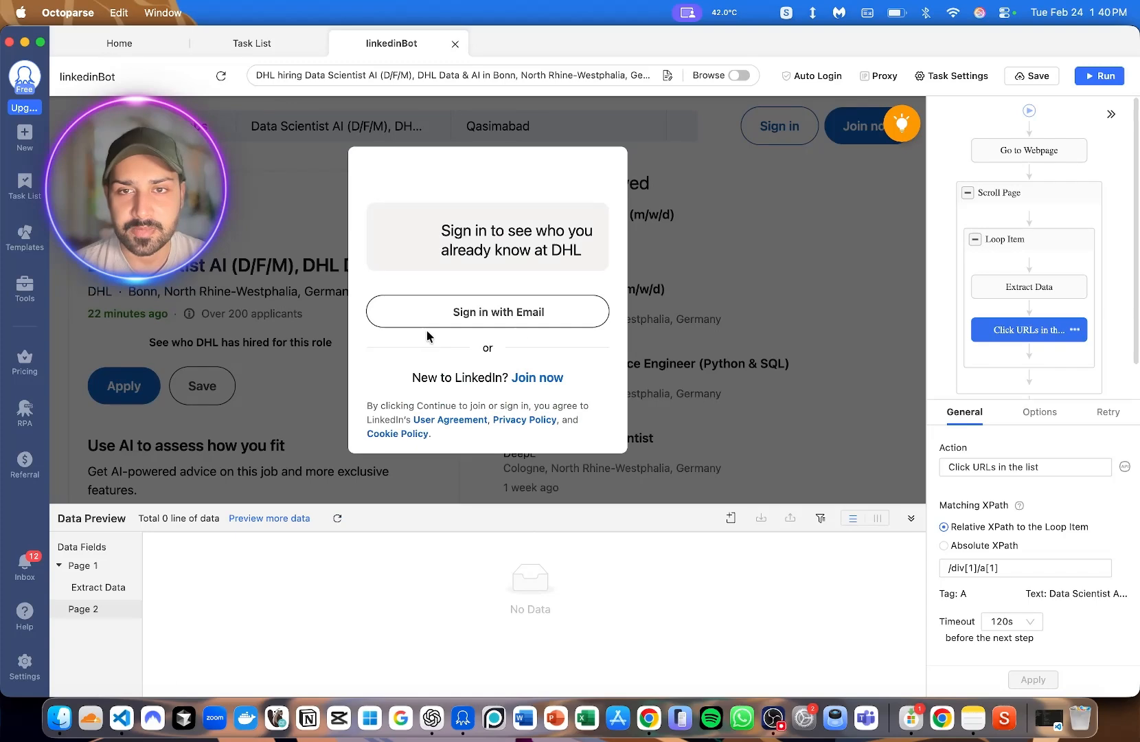
- Dismiss the sign-in pop-ups on the DHL job detail page using Browse mode, and turn Browse mode off again
click(740, 77)
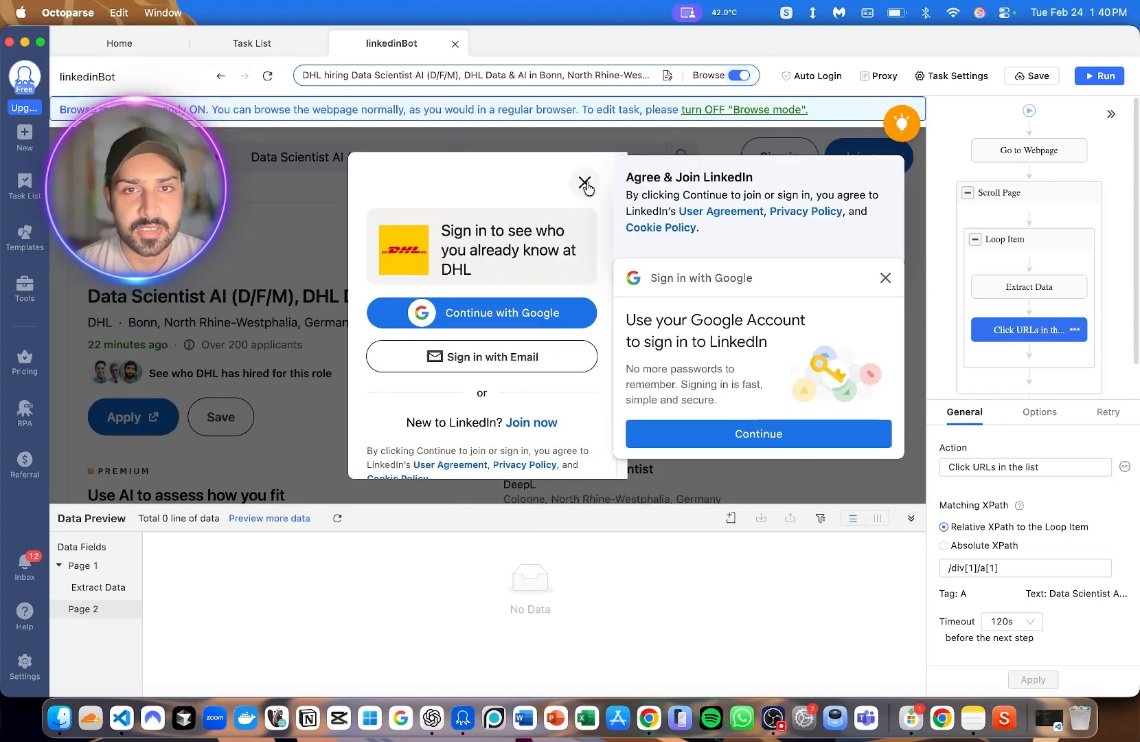
click(886, 277)
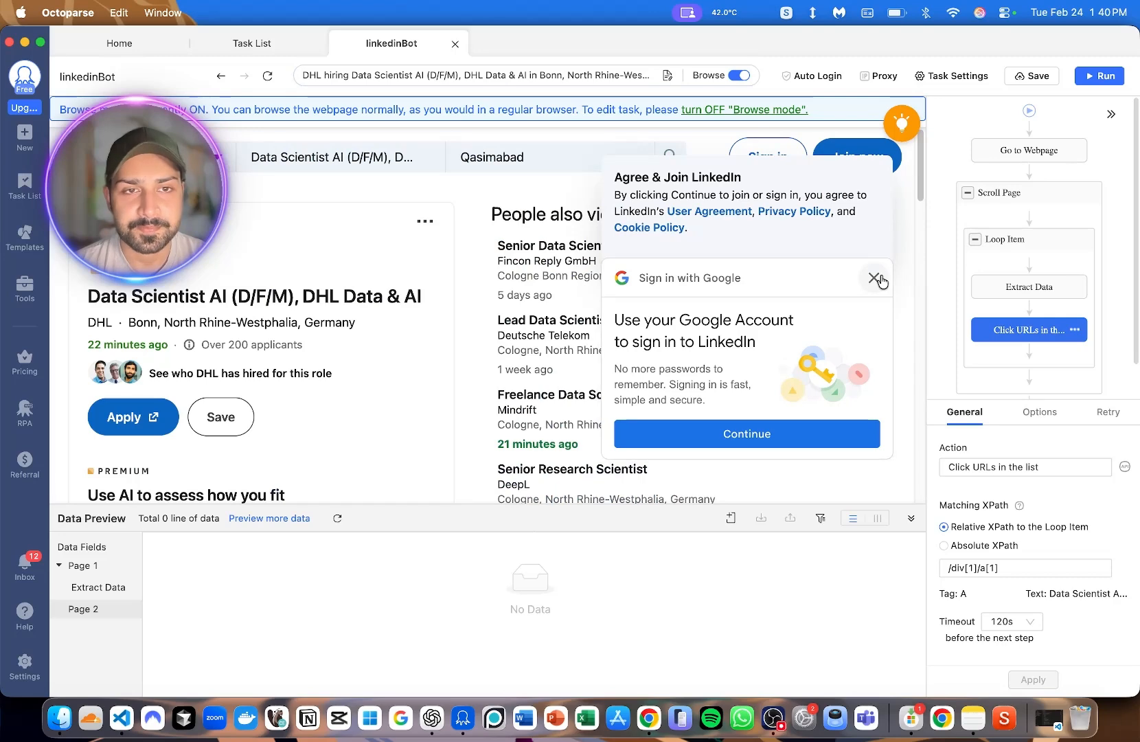
click(886, 278)
click(739, 75)
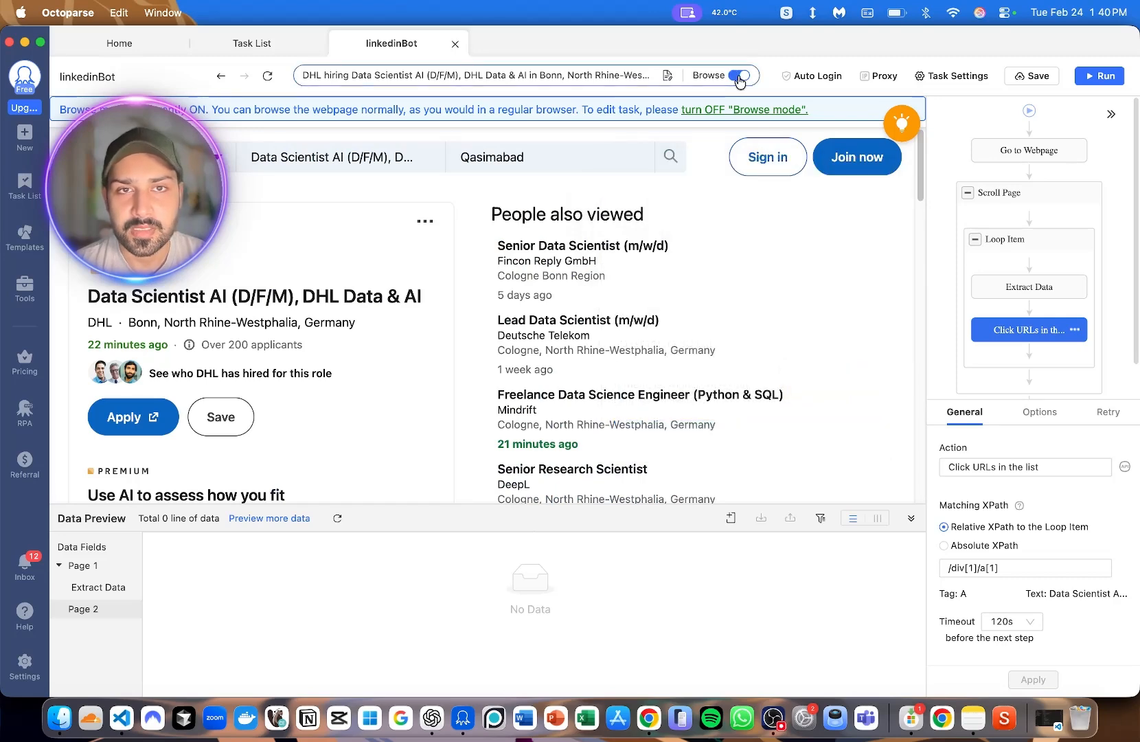
- Extract the text of the seniority level, employment type, job function and industries values from the job detail page
scroll(237, 388, down, 10)
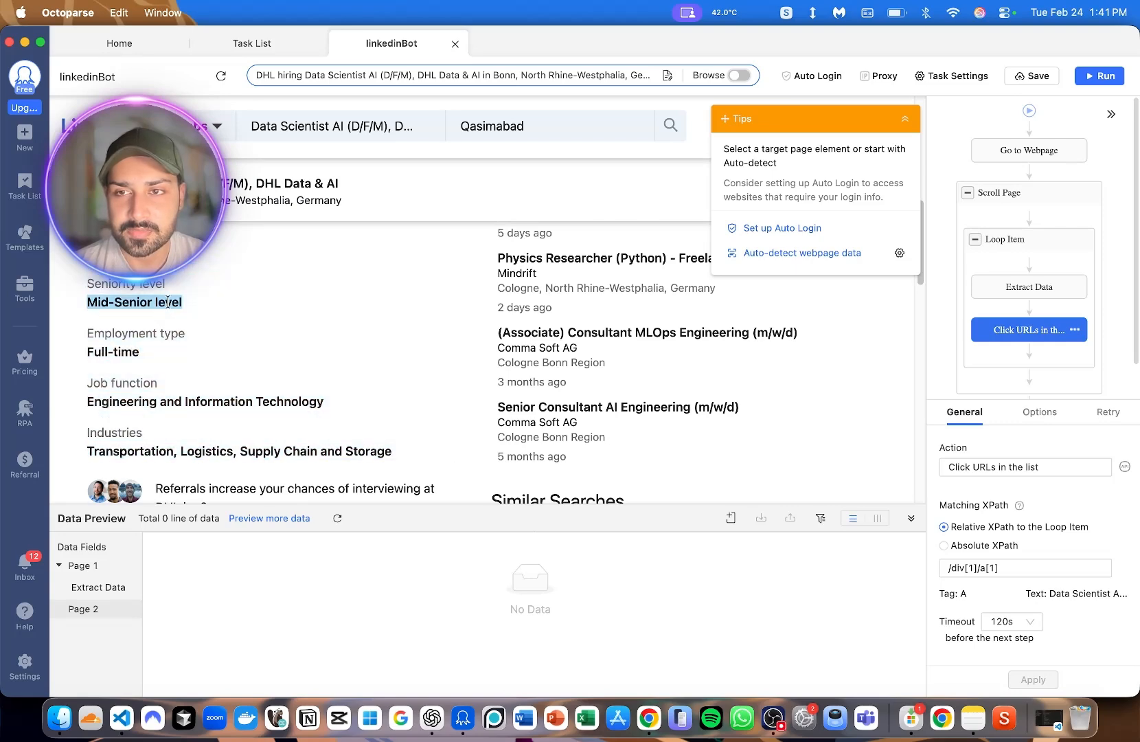
click(138, 302)
click(752, 242)
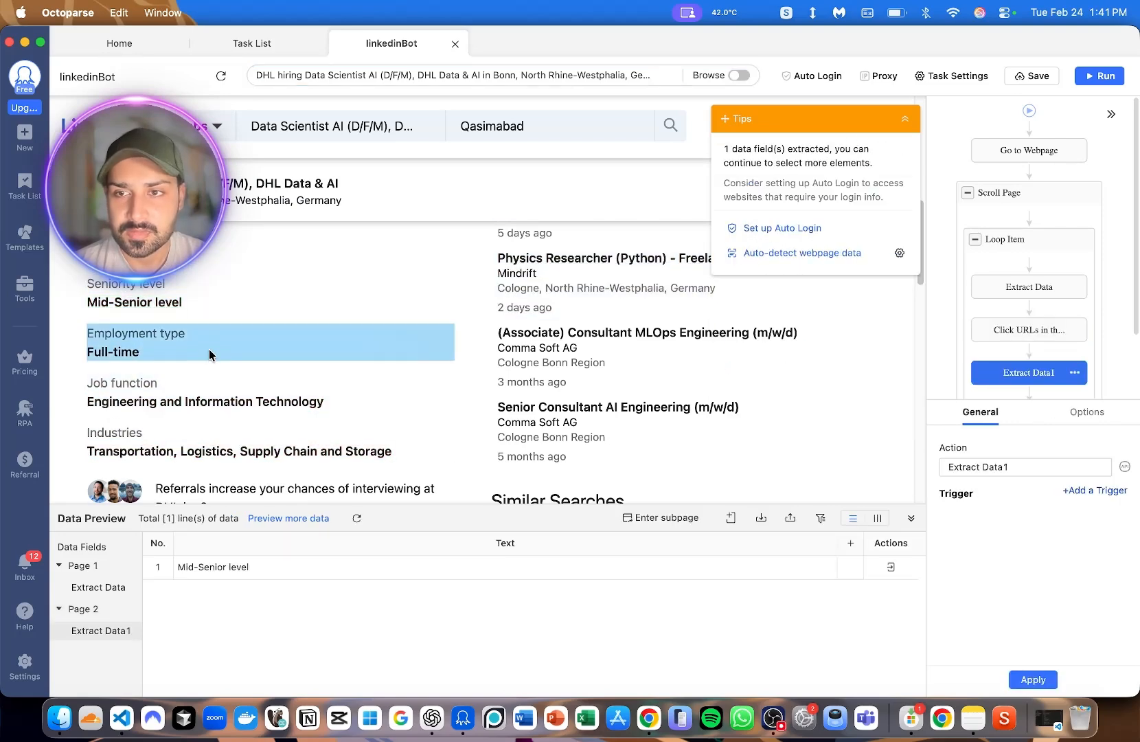
click(150, 353)
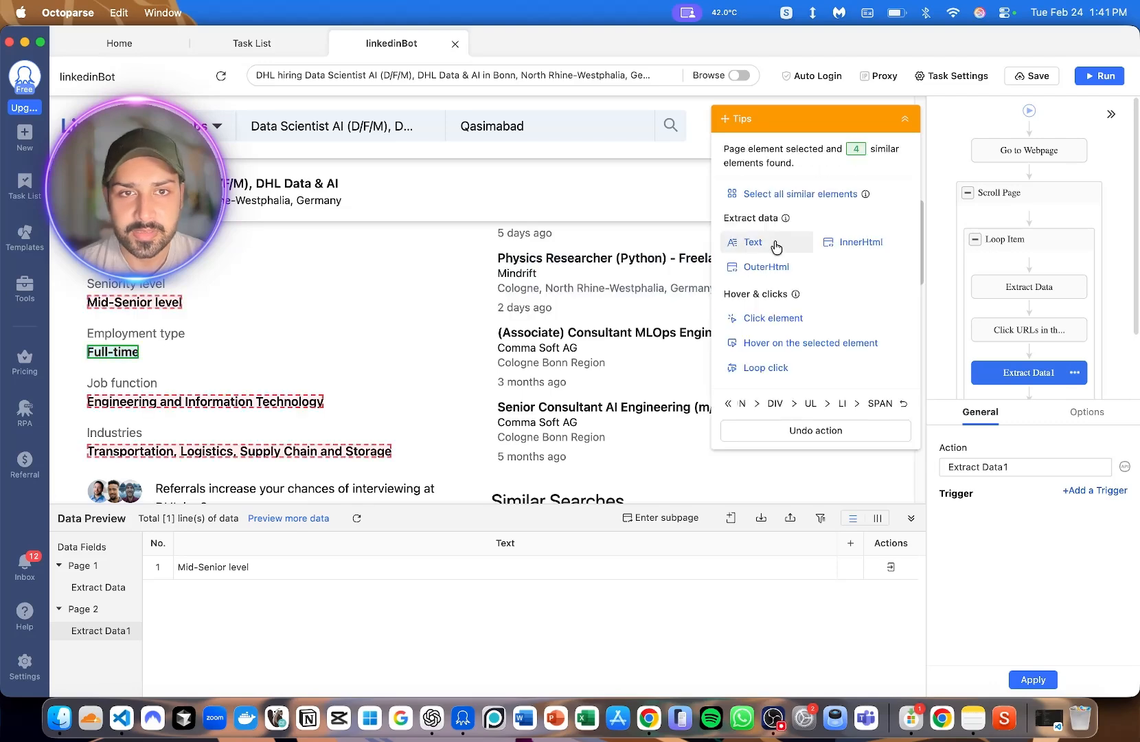
click(762, 243)
click(206, 401)
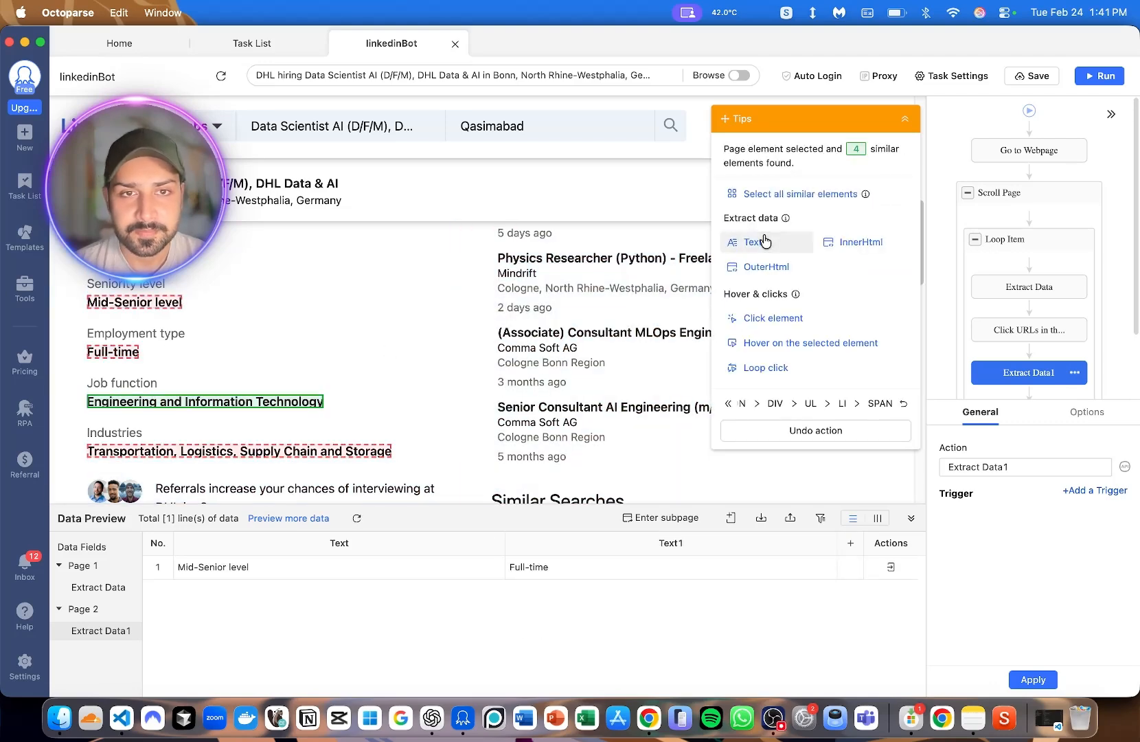
click(755, 242)
click(275, 451)
click(756, 242)
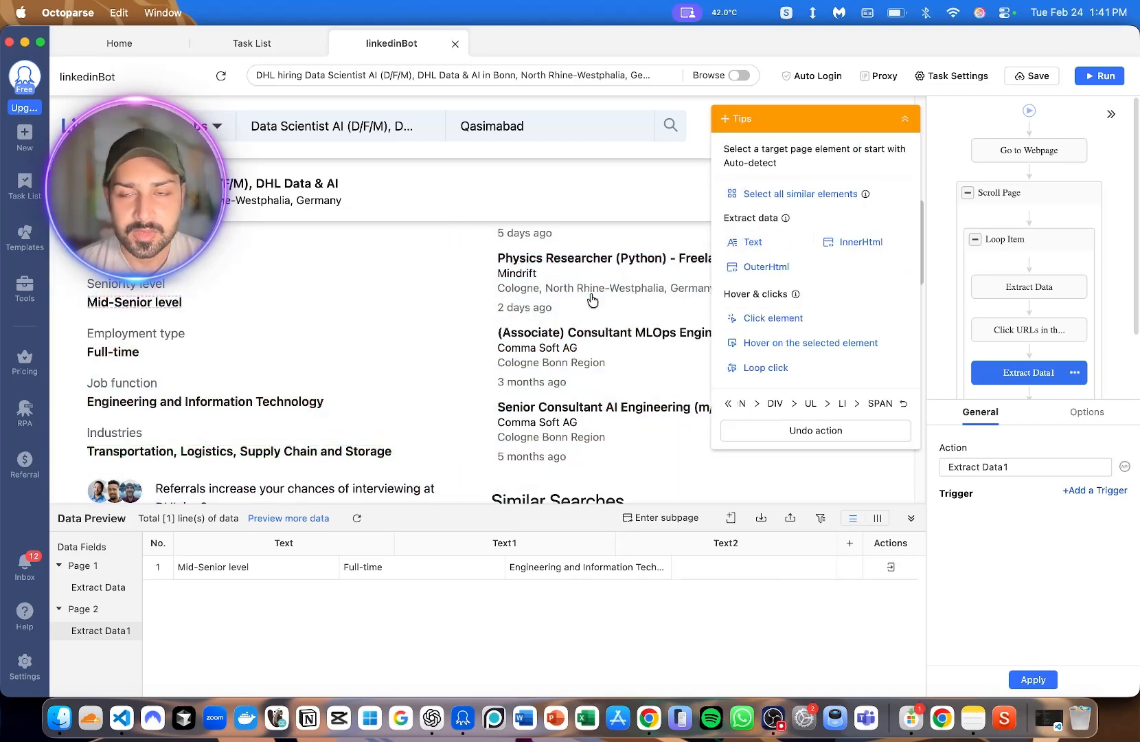
- Extract the text of the job description block above the Show more button
scroll(295, 400, down, 1)
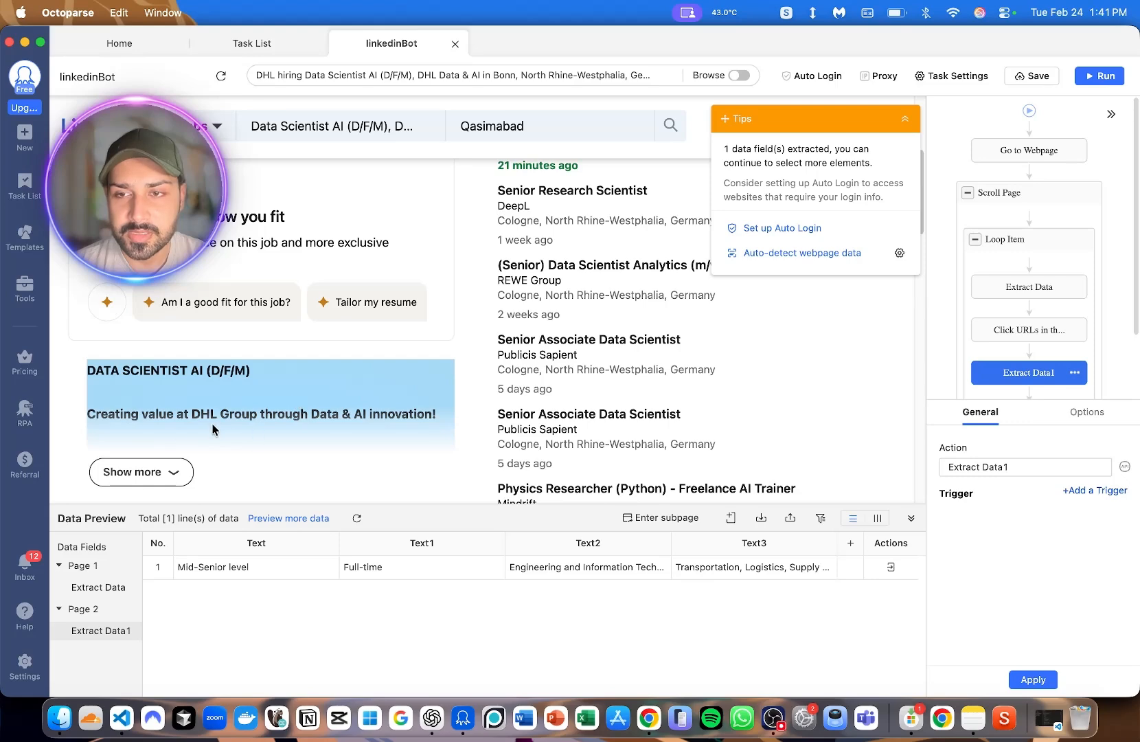
scroll(275, 407, down, 1)
scroll(273, 407, down, 1)
click(215, 335)
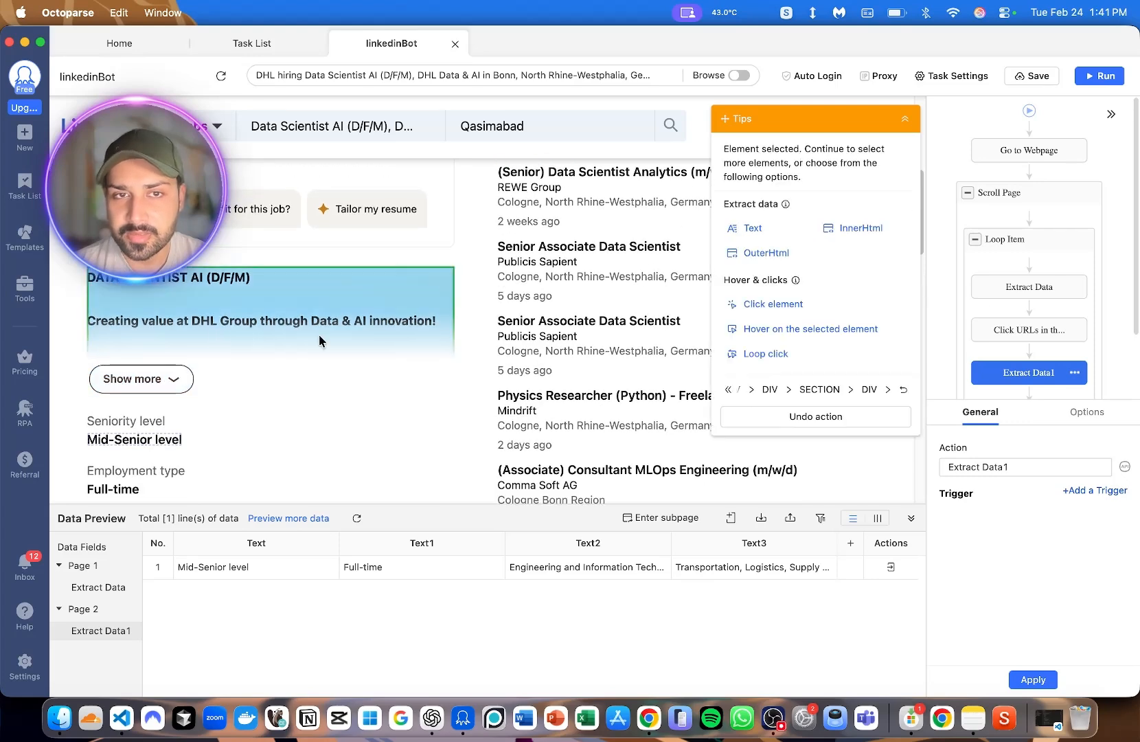
click(750, 228)
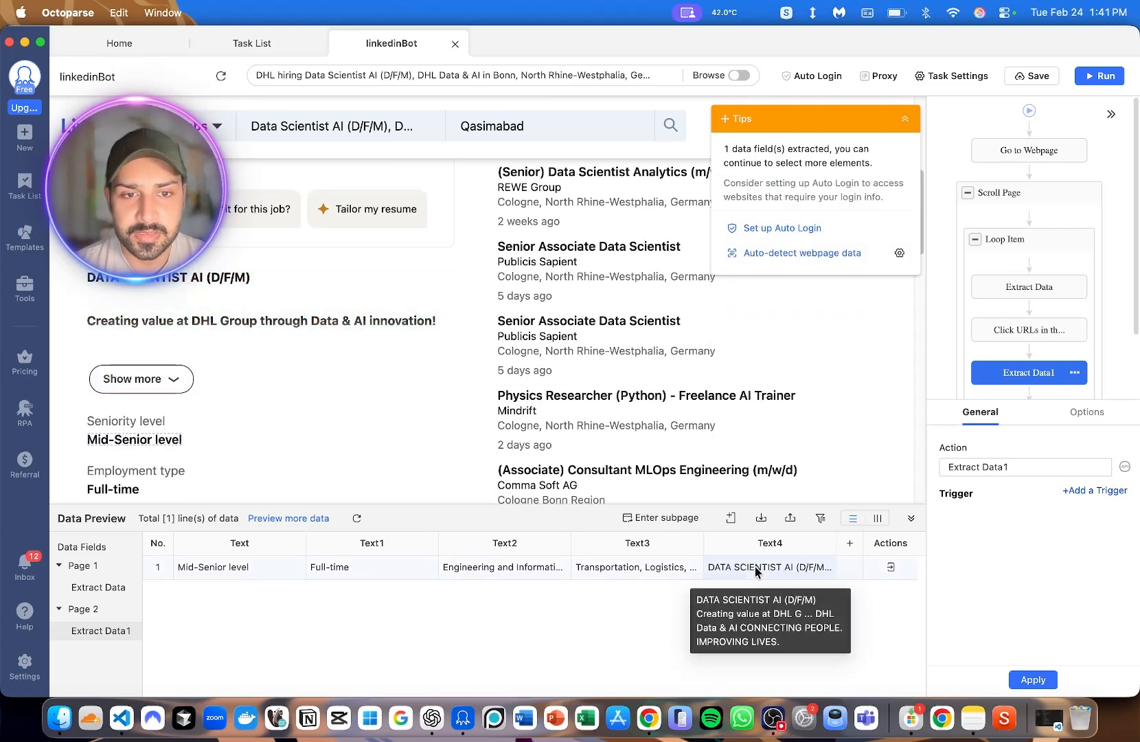
- Check the complete original text of the extracted job description in Clean Data, and leave without adding a cleaning step
click(823, 542)
click(760, 432)
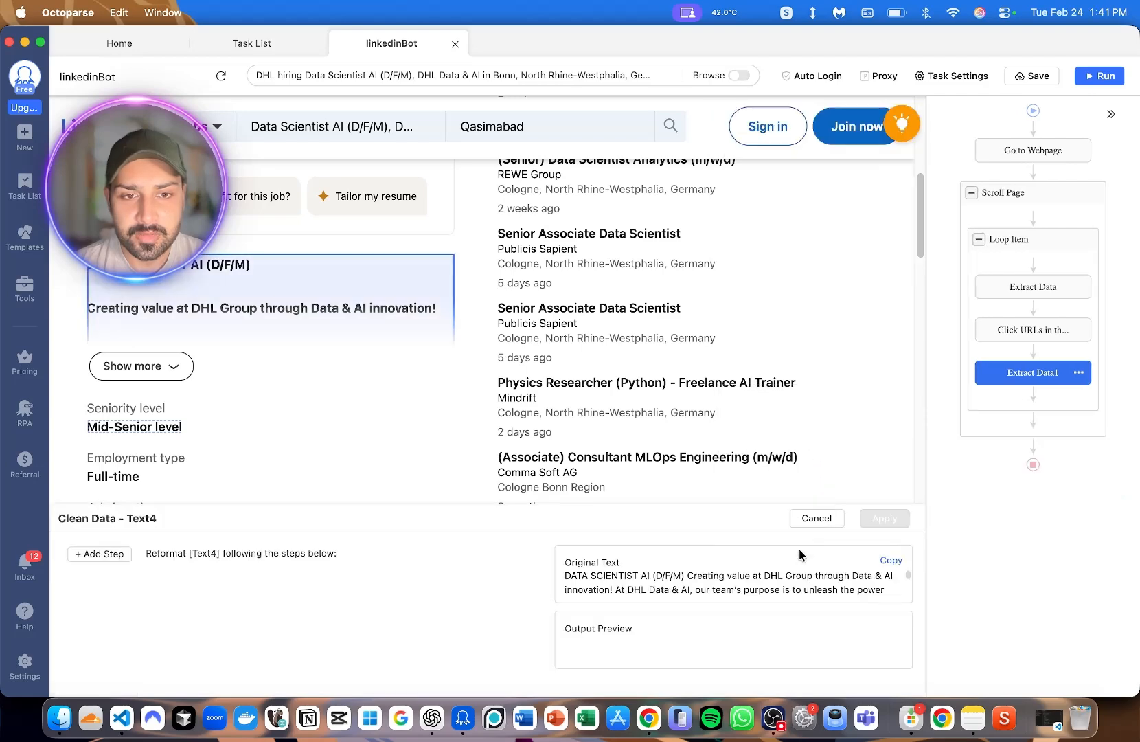
scroll(798, 582, down, 5)
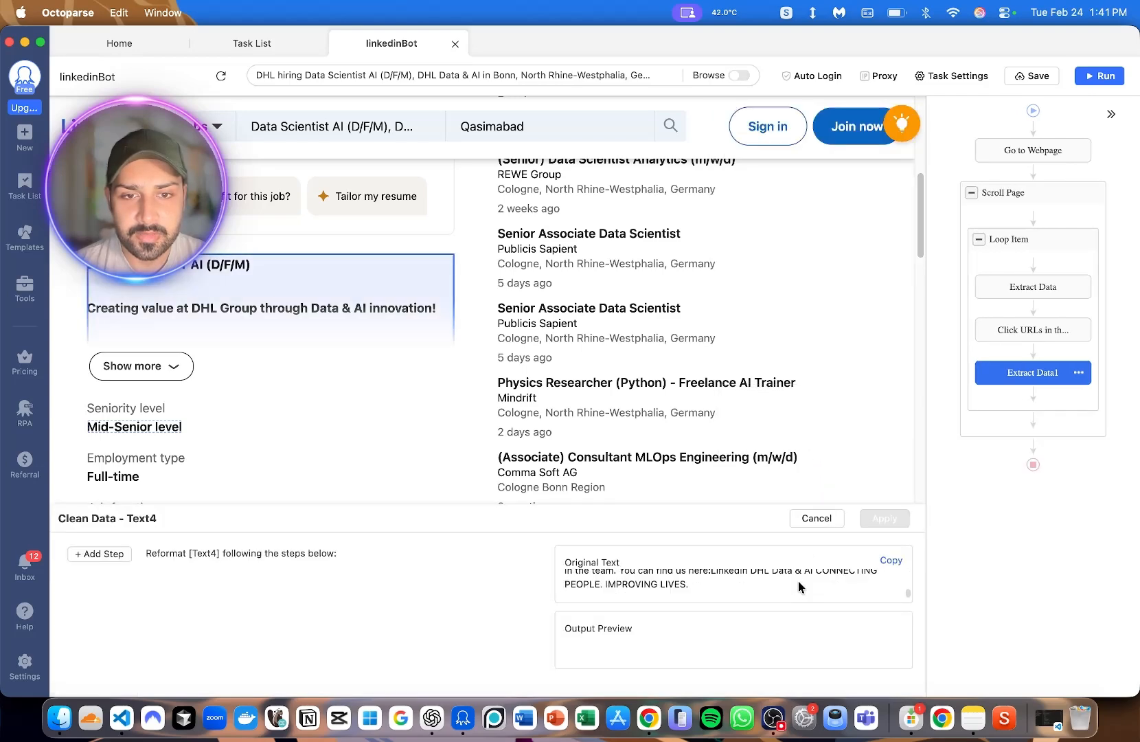
click(812, 524)
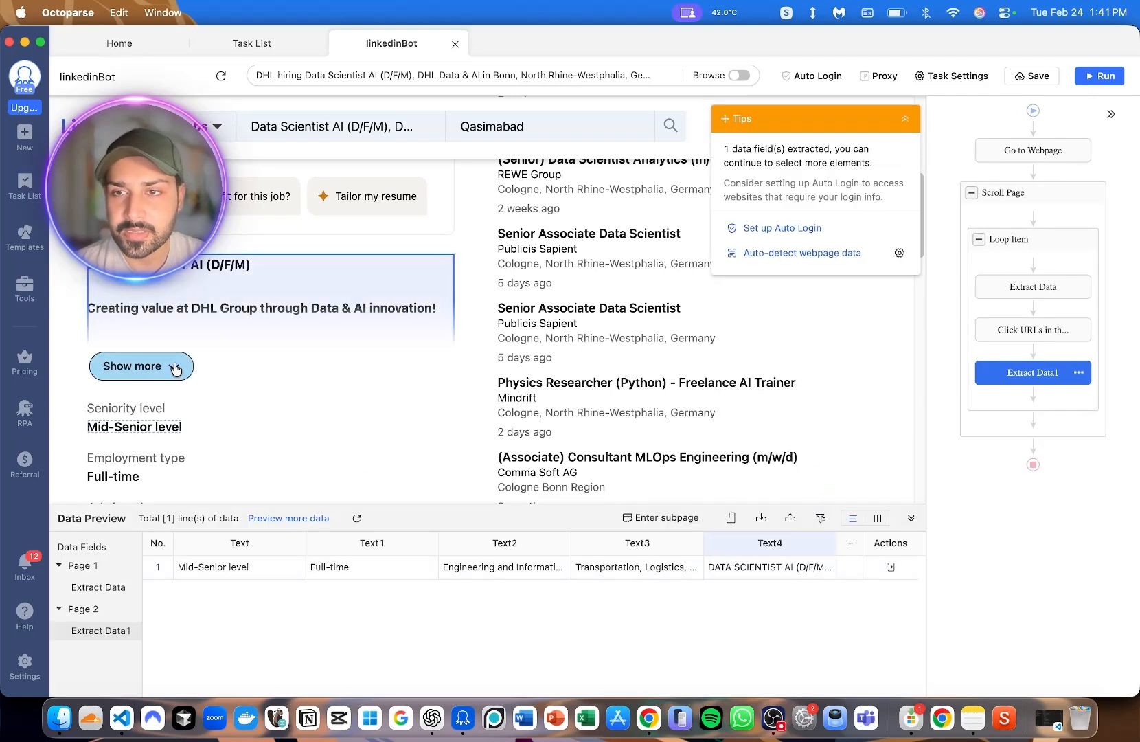
- Rename the extracted job description field to Full_Description
double_click(757, 543)
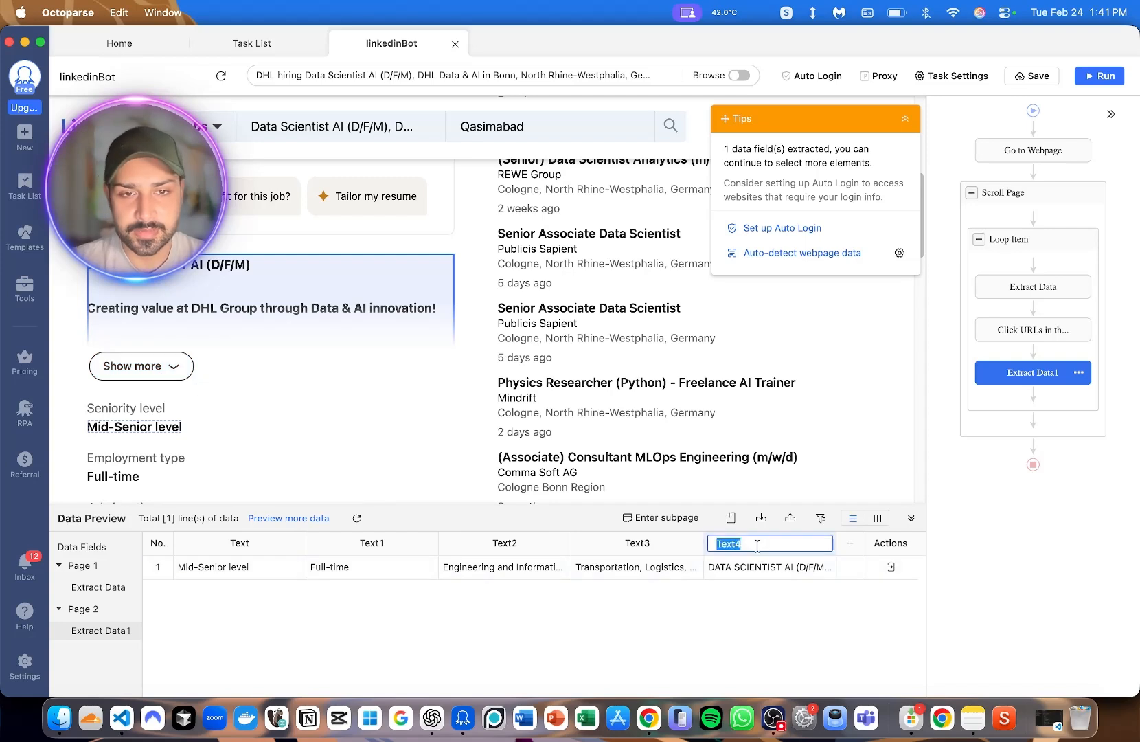
text(Ful)
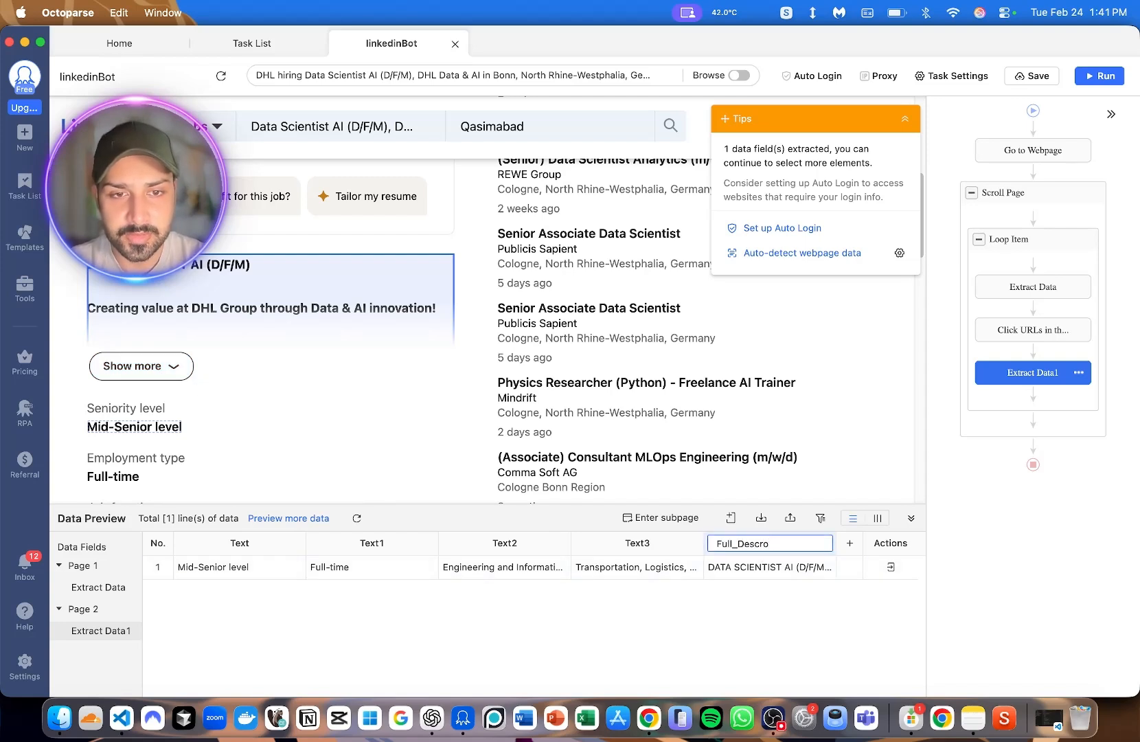
text(l_Description)
key(Return)
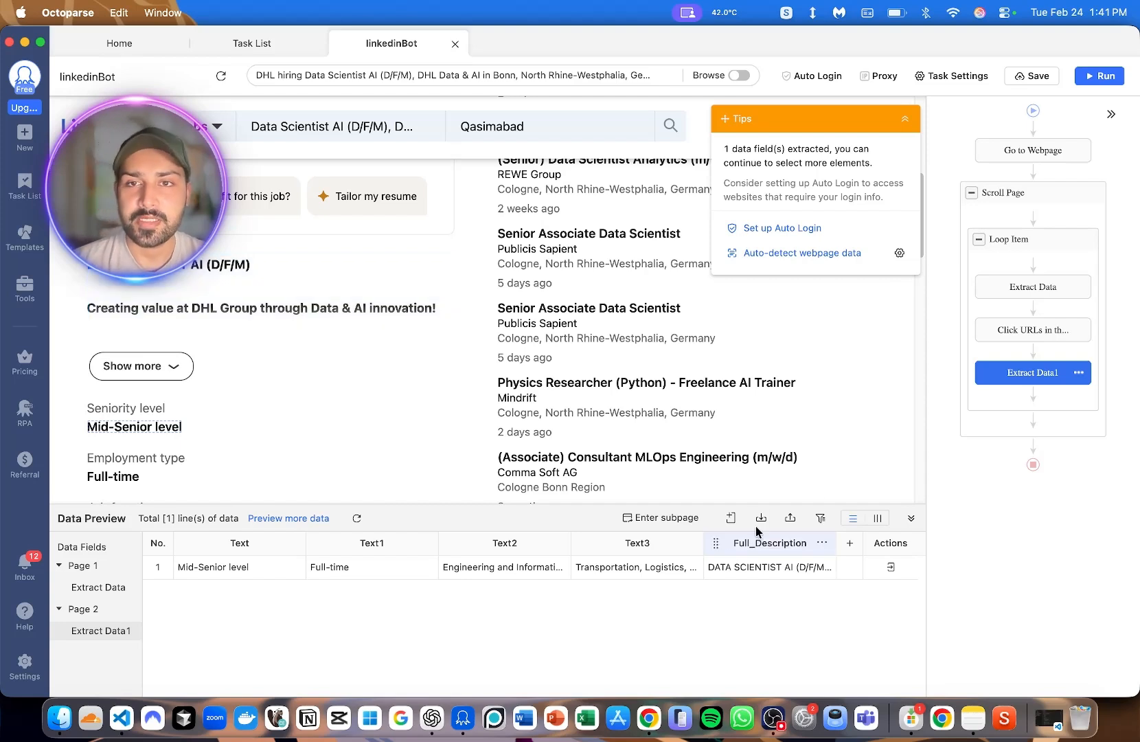
- Add a 2s wait before the Extract Data1 action, apply it, and save the task
click(1042, 374)
click(1084, 417)
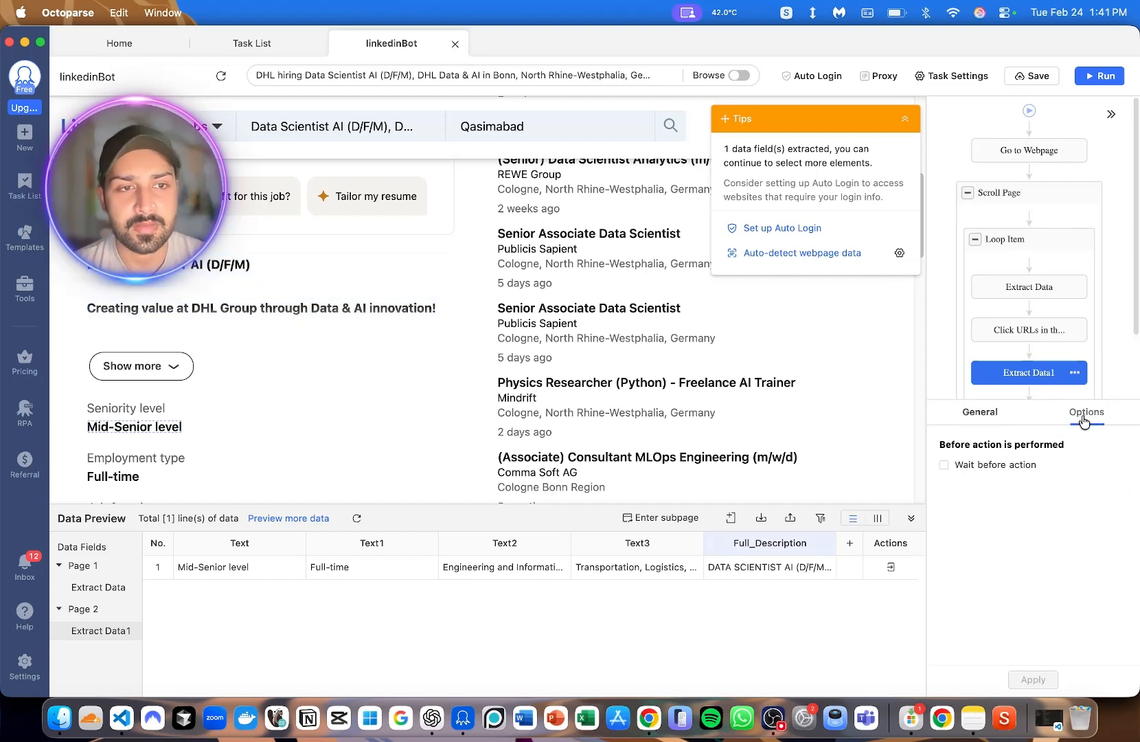
click(1027, 465)
click(1003, 484)
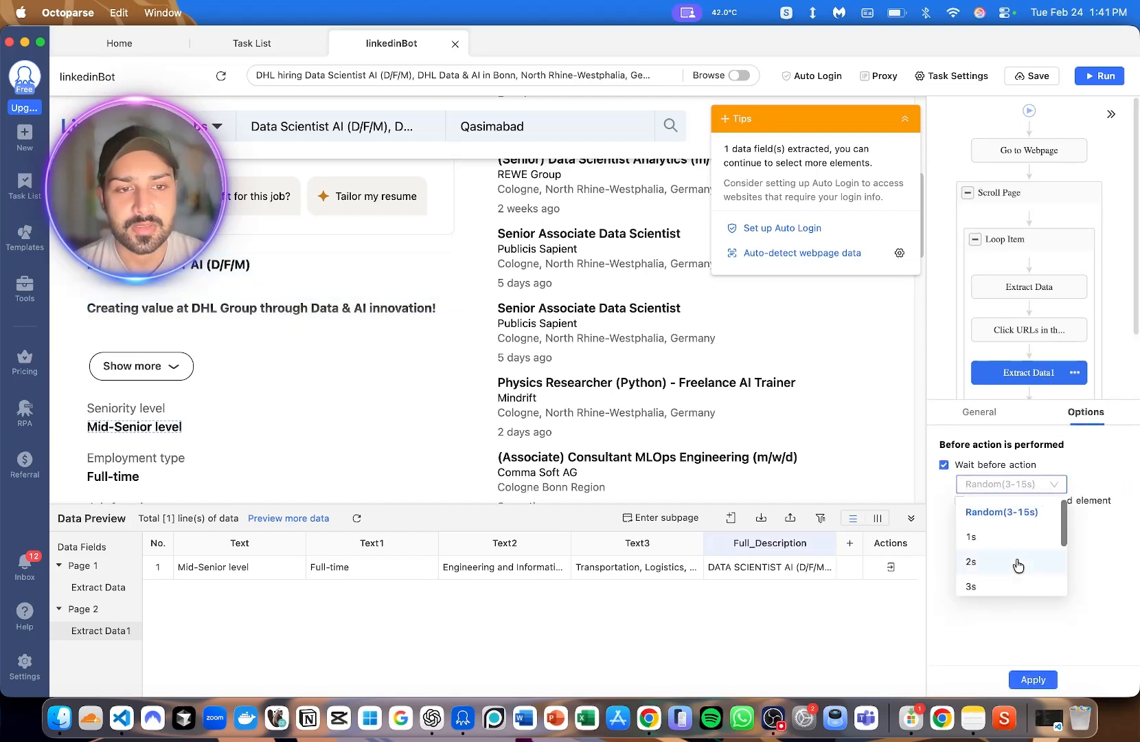
click(1018, 562)
click(1033, 680)
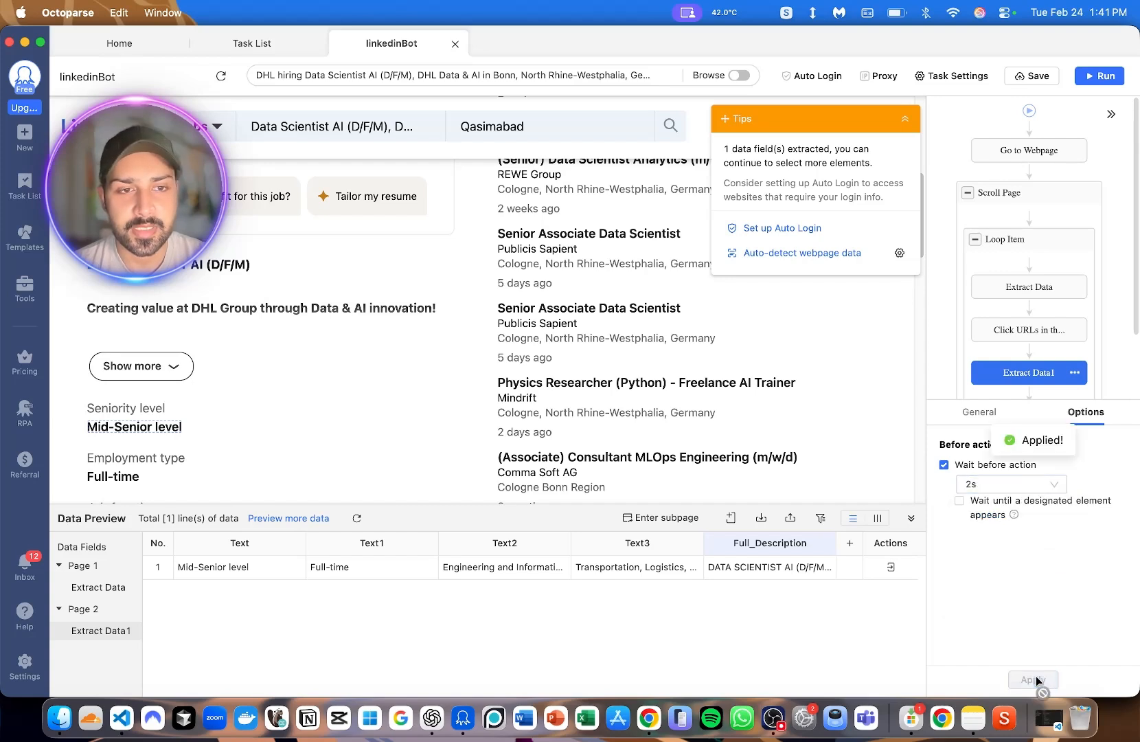
click(1029, 77)
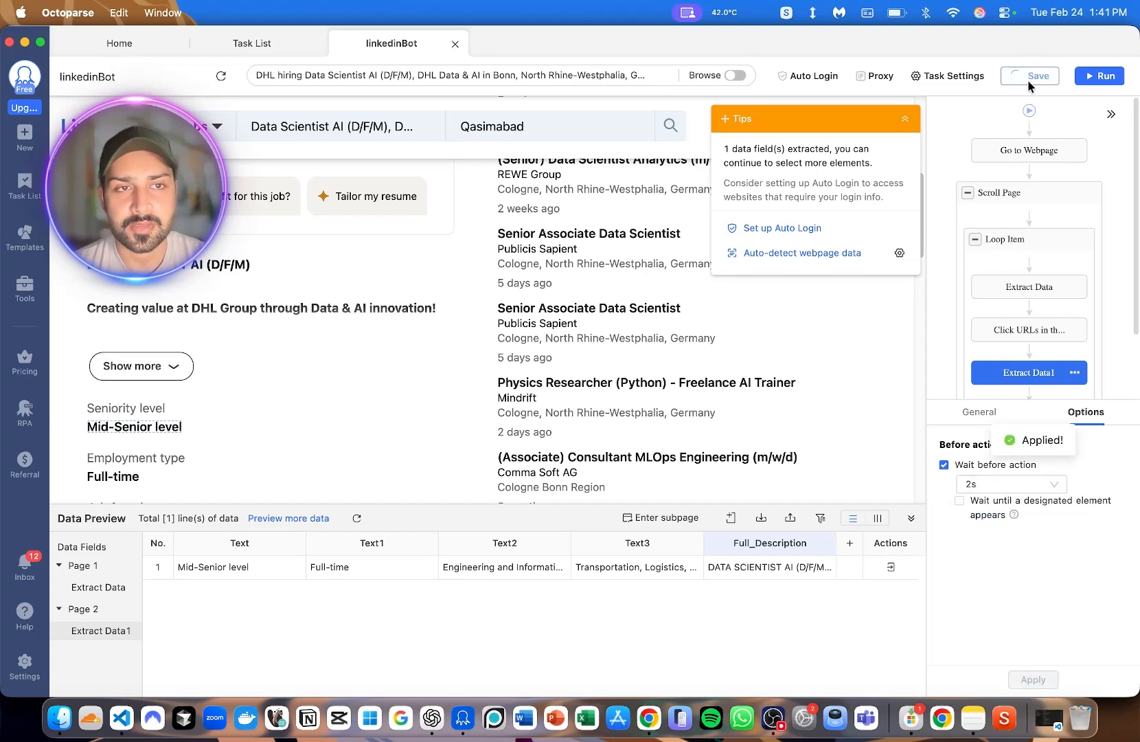
- Examine the list of loop items in the Loop Item settings
click(1017, 259)
scroll(1090, 609, down, 5)
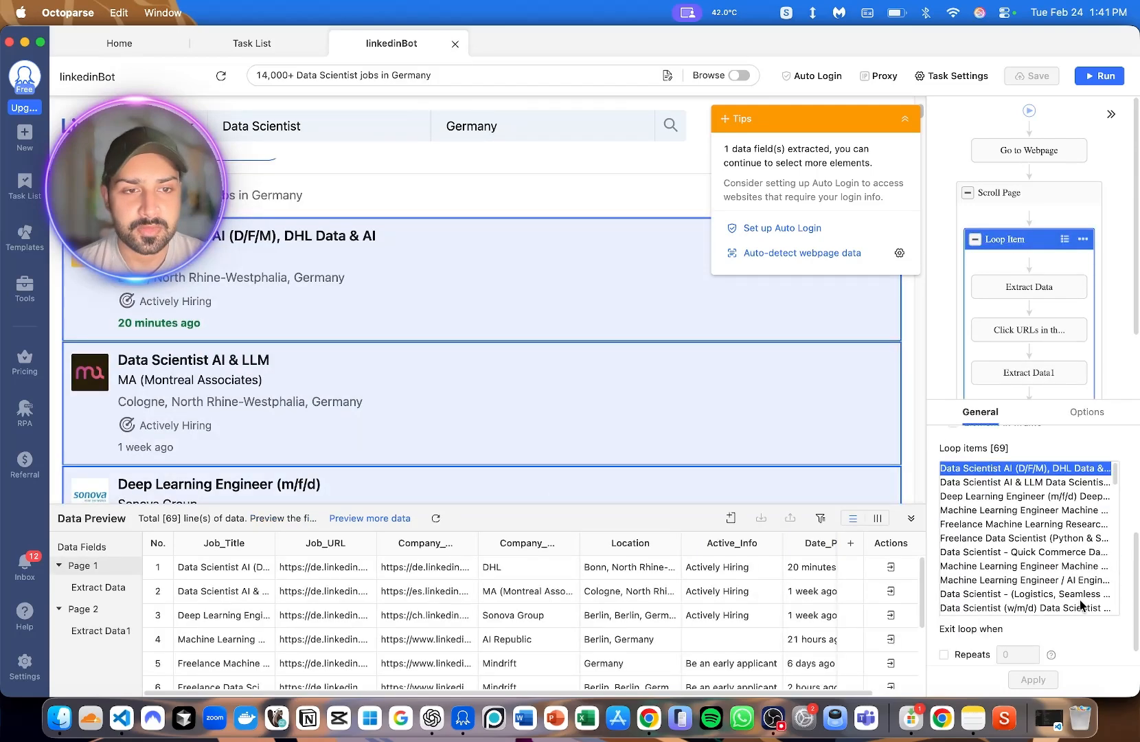
scroll(1076, 567, down, 10)
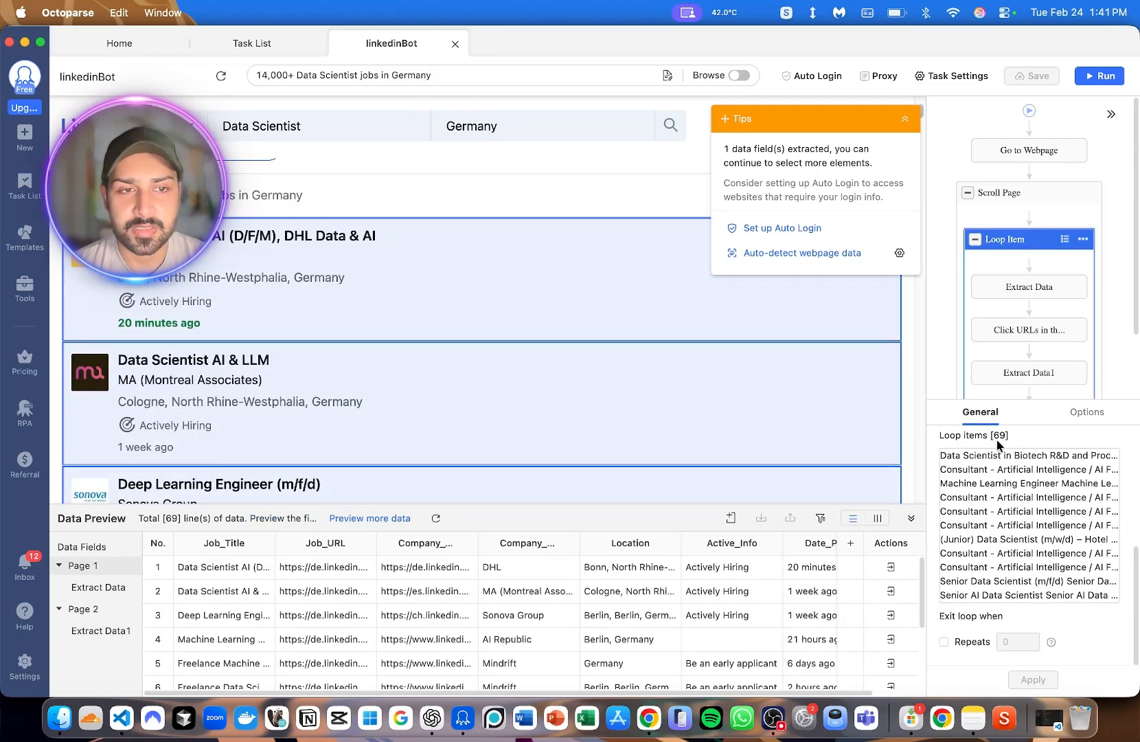
- Set the Scroll Page loop to 10 repeats with a 4s wait, apply the settings, and save the task
click(1030, 208)
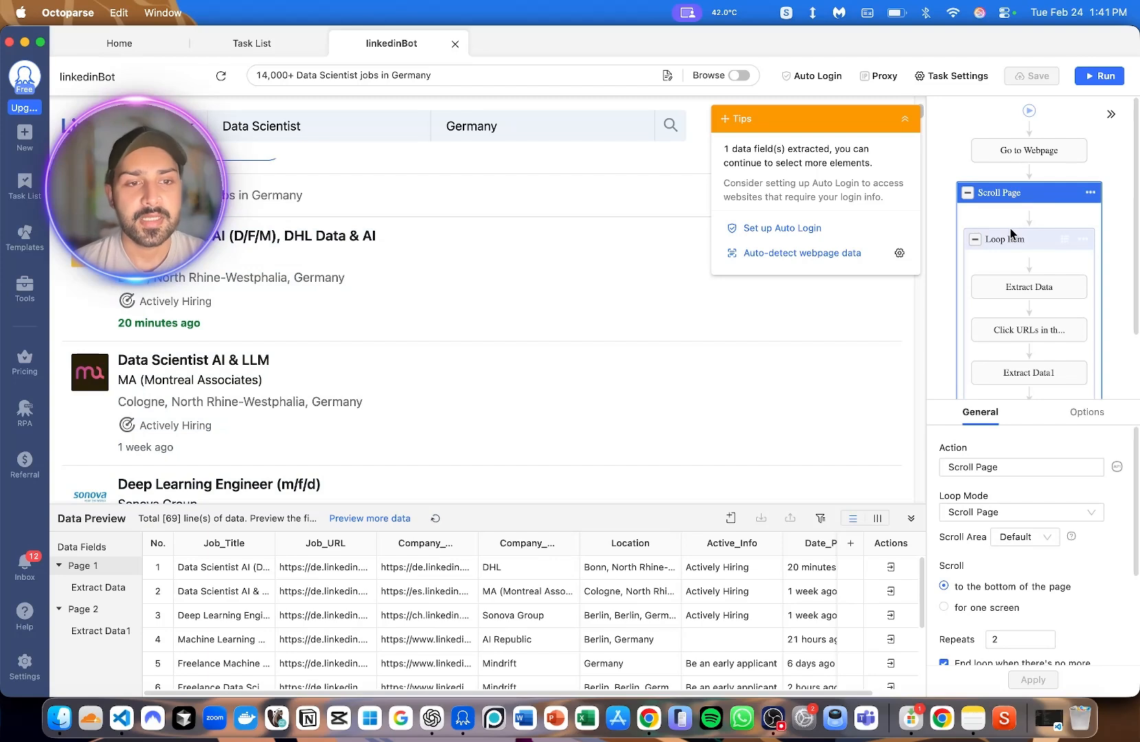
scroll(1086, 615, down, 5)
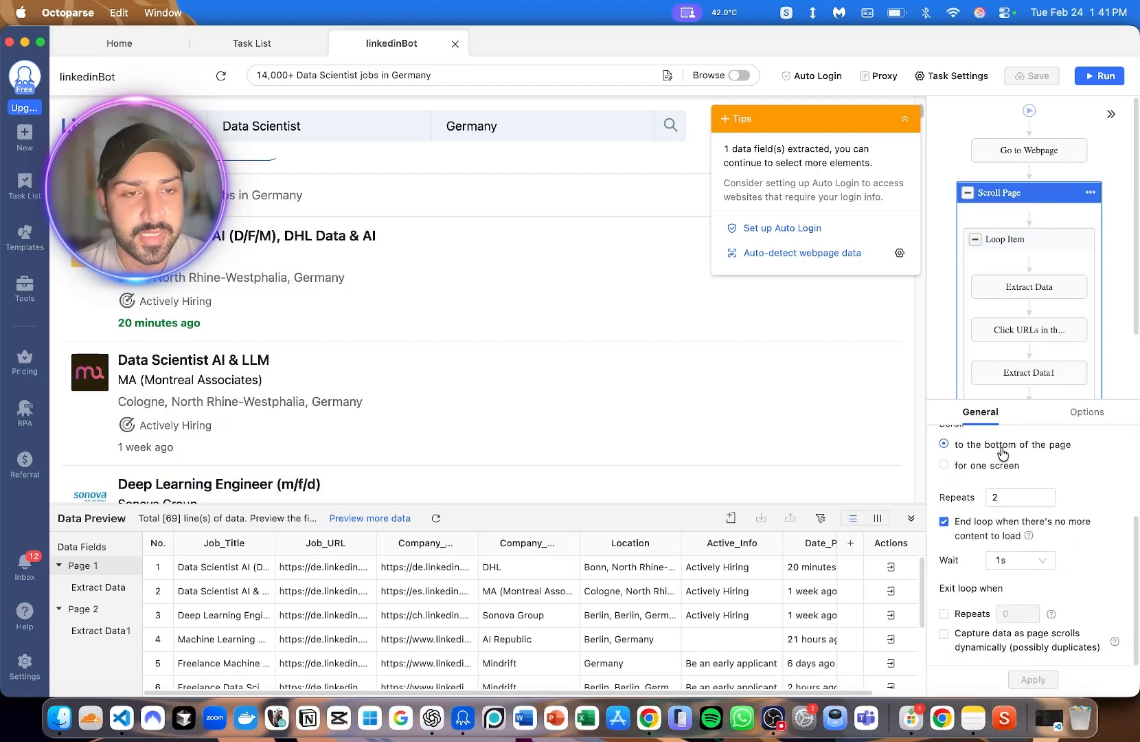
click(1015, 496)
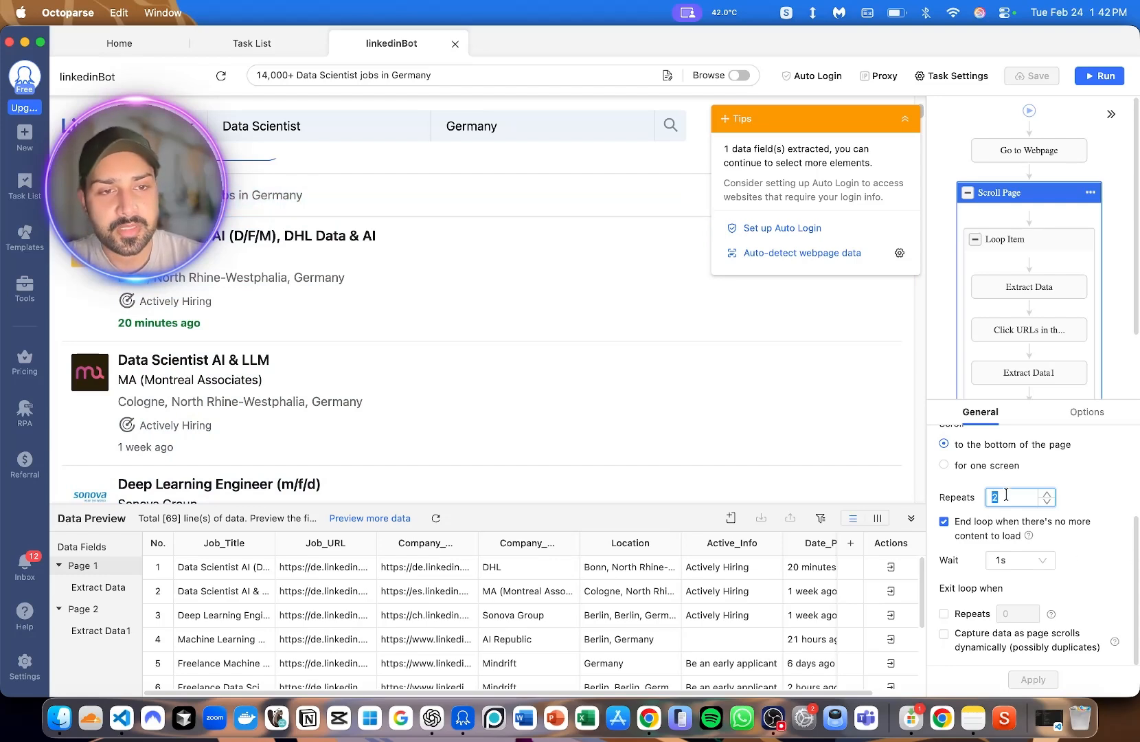
text(10)
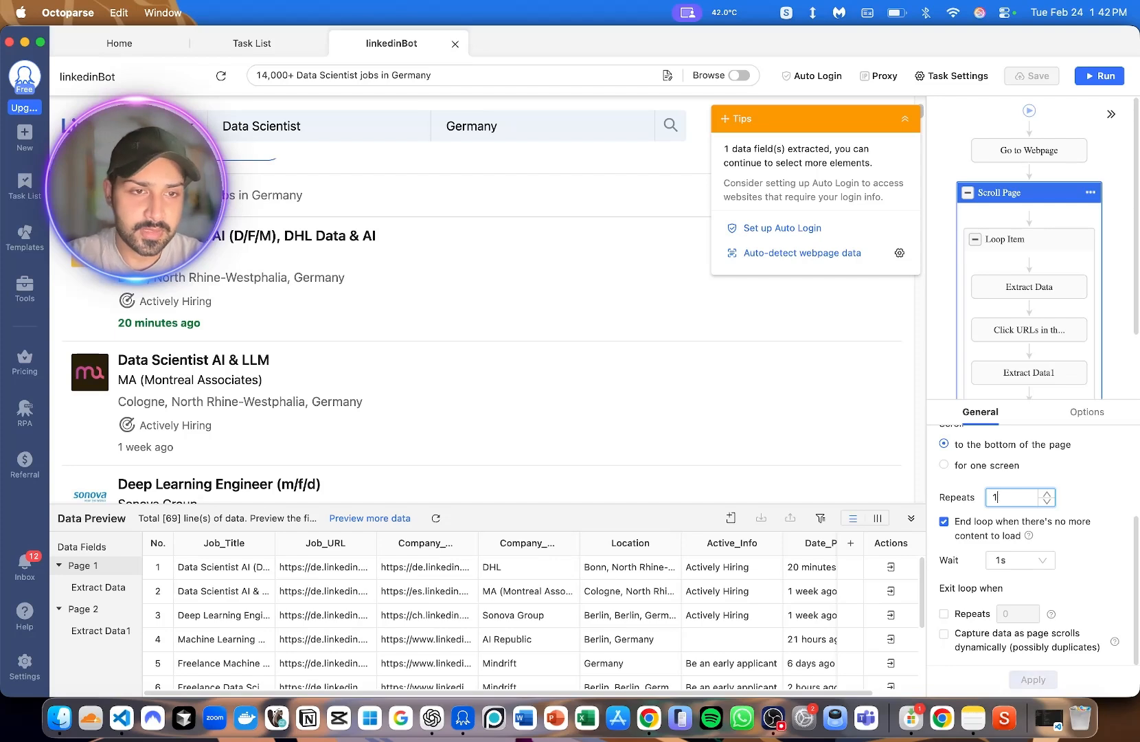
click(1031, 560)
scroll(1022, 619, down, 2)
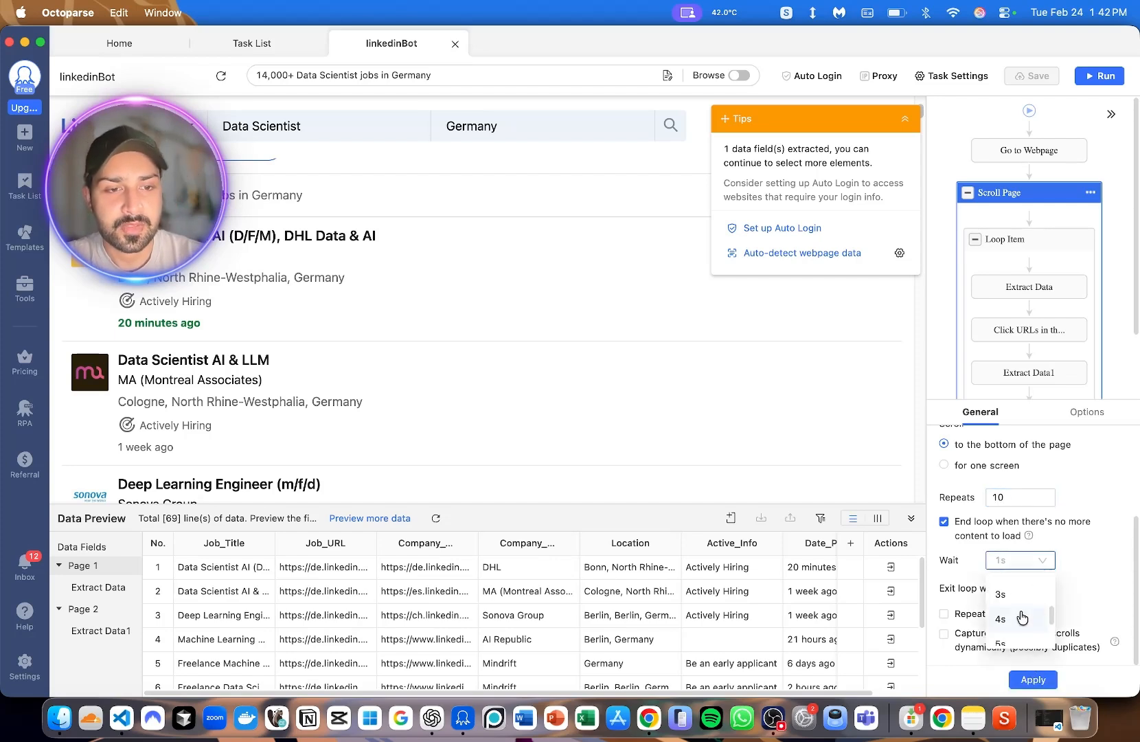
click(1022, 618)
click(1033, 679)
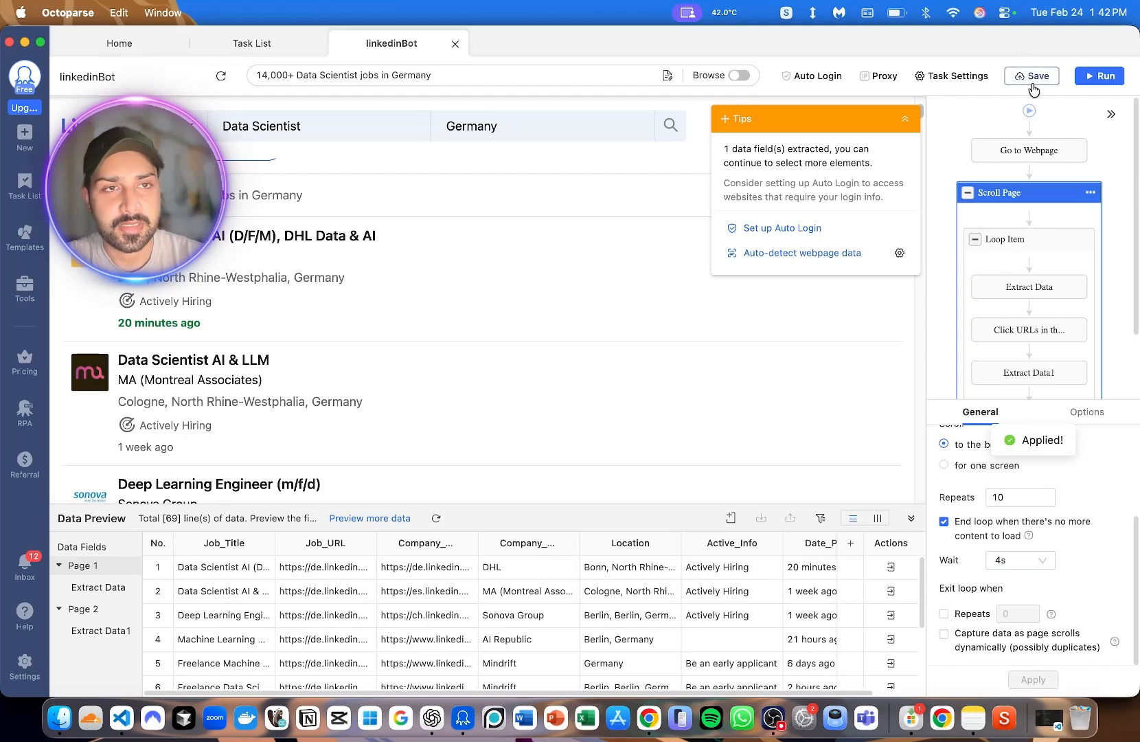
click(1032, 83)
- Check the wait-before-action settings of the Loop Item and the Extract Data1 action
click(1010, 239)
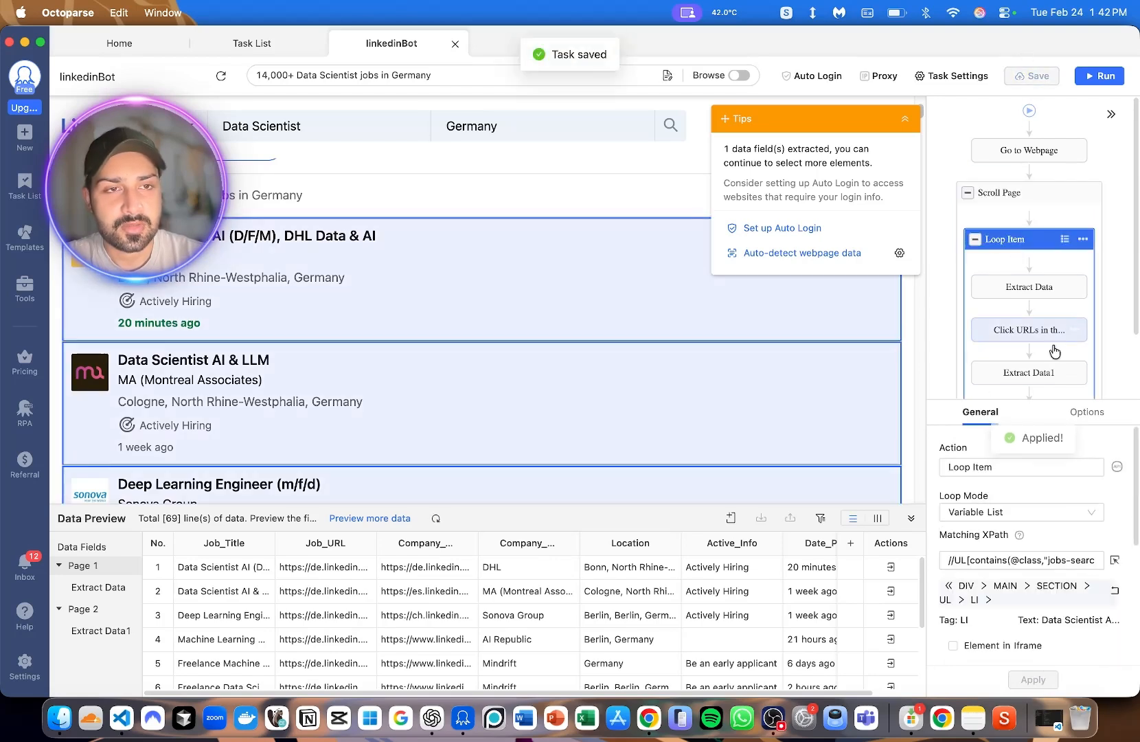
click(1085, 413)
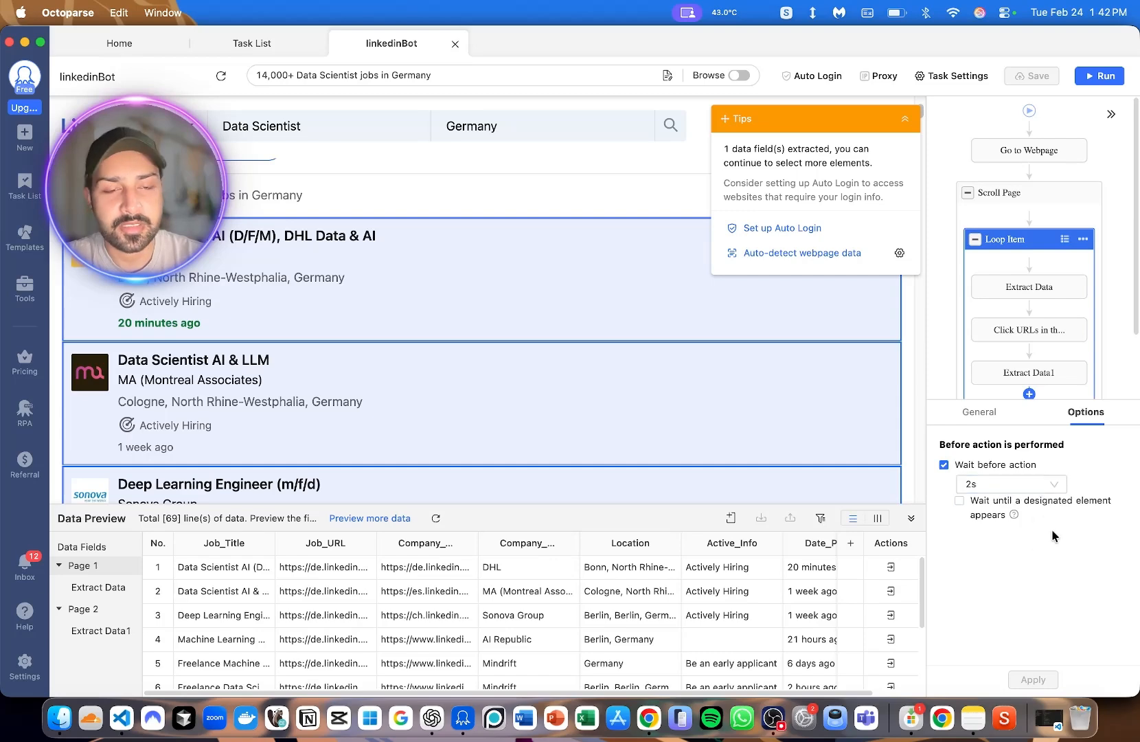
click(1026, 384)
click(1084, 412)
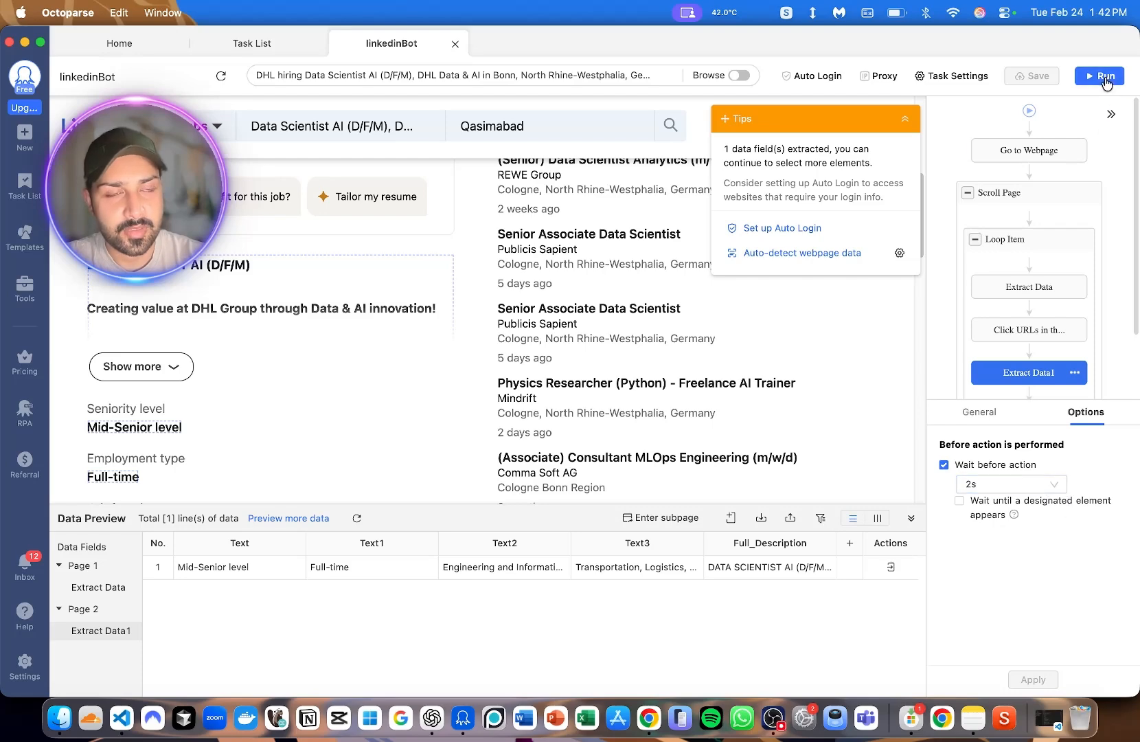
- Run the task on the local device in Standard Mode, and stop the run once several jobs have been extracted
click(1103, 77)
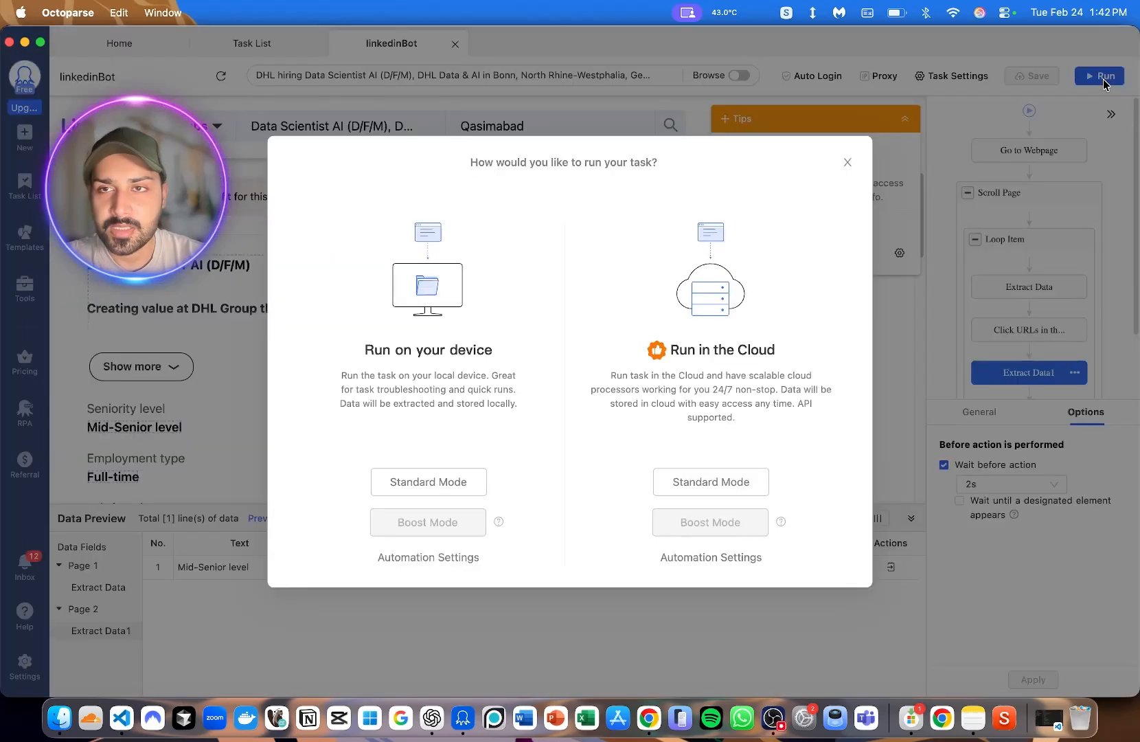
click(441, 481)
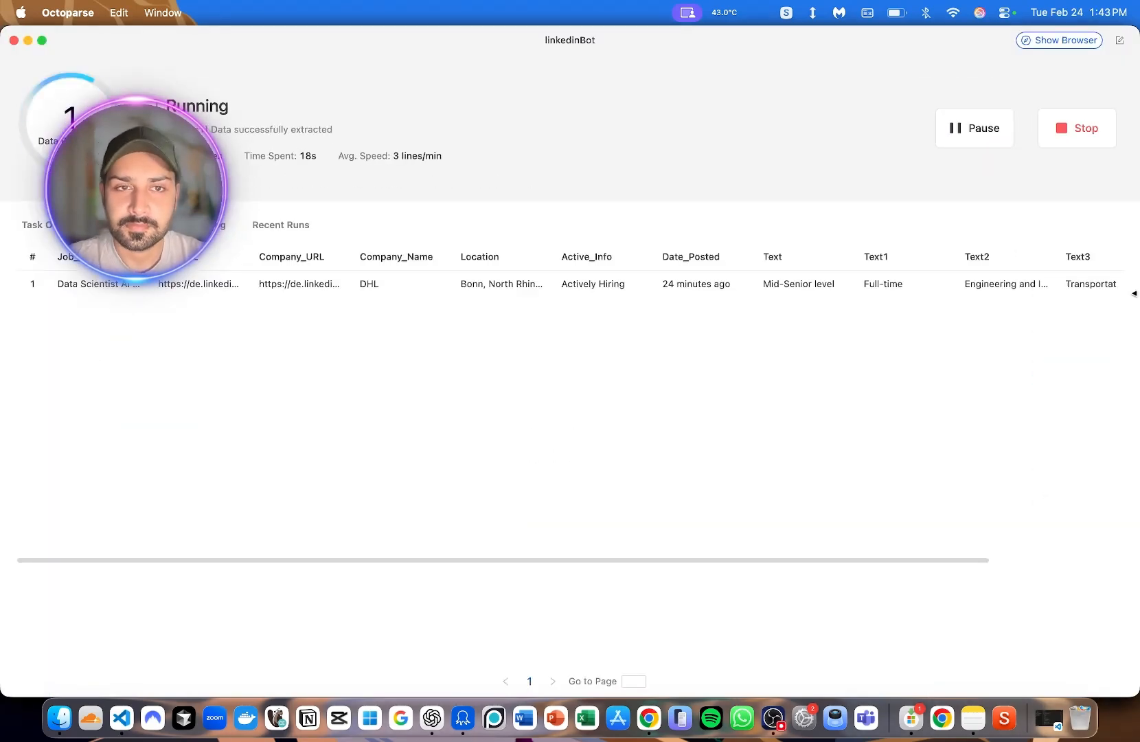
scroll(853, 450, right, 2)
scroll(853, 415, left, 2)
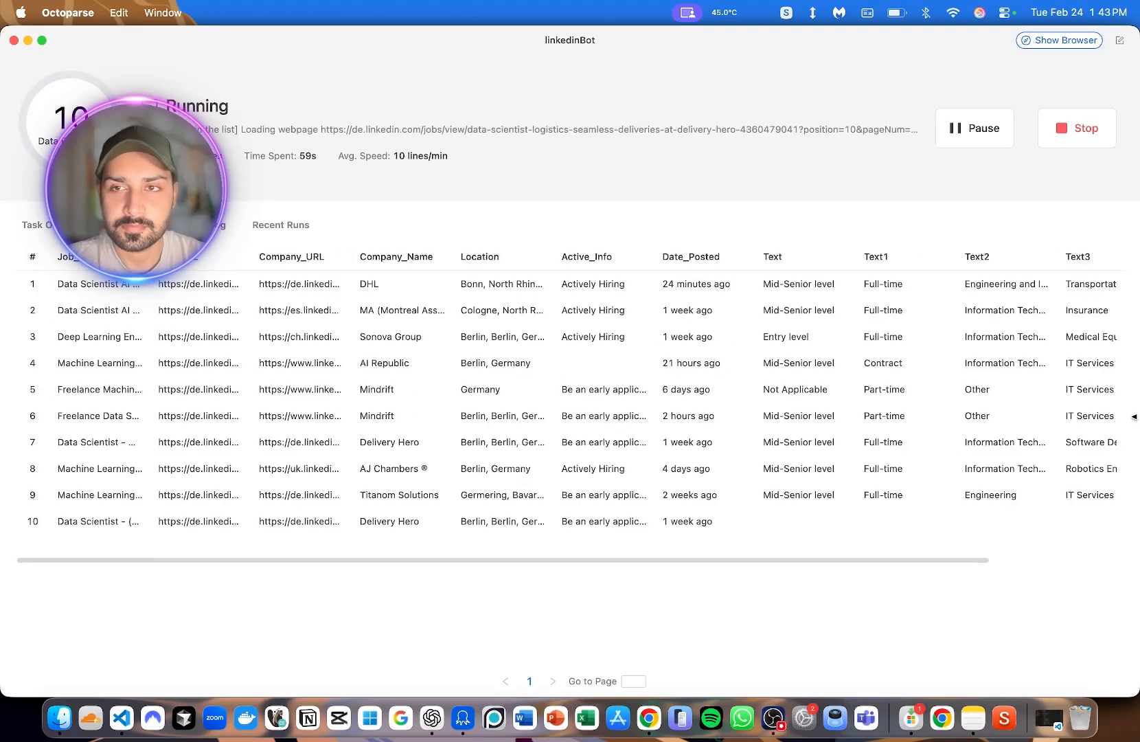
scroll(852, 439, right, 2)
scroll(852, 439, down, 1)
click(1077, 129)
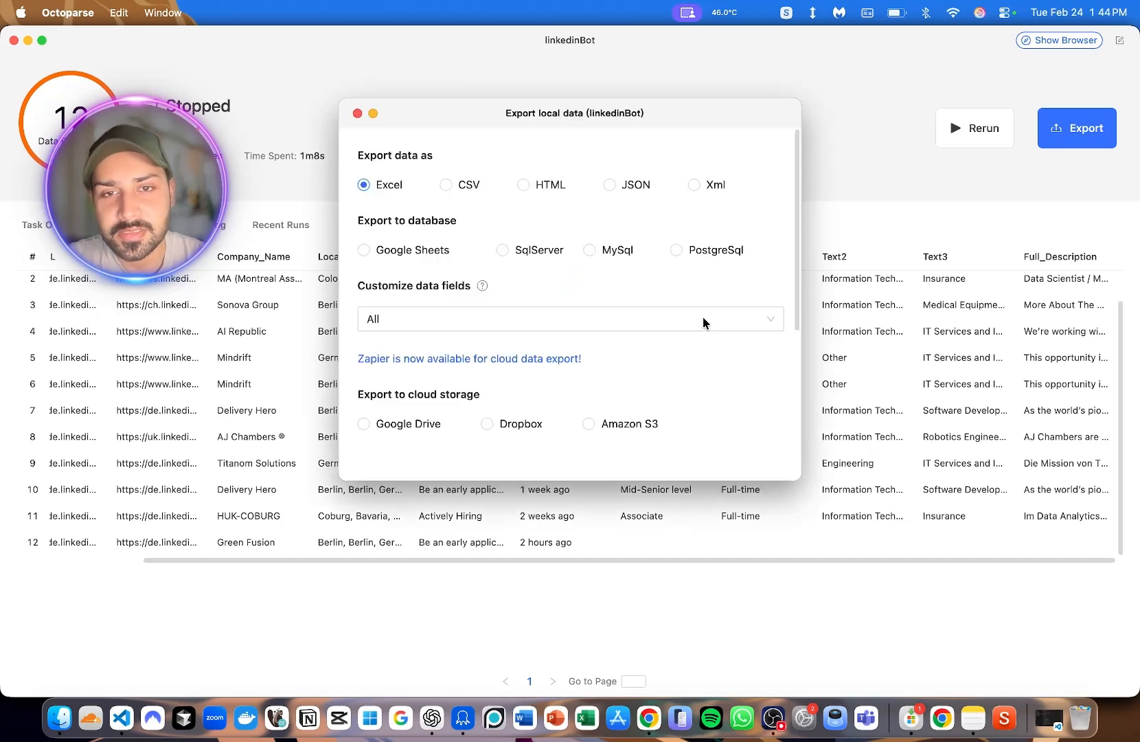
- Export all data fields as an Excel file named linkedinBot in the Octoparse Work folder, and open it in Excel
scroll(703, 318, down, 3)
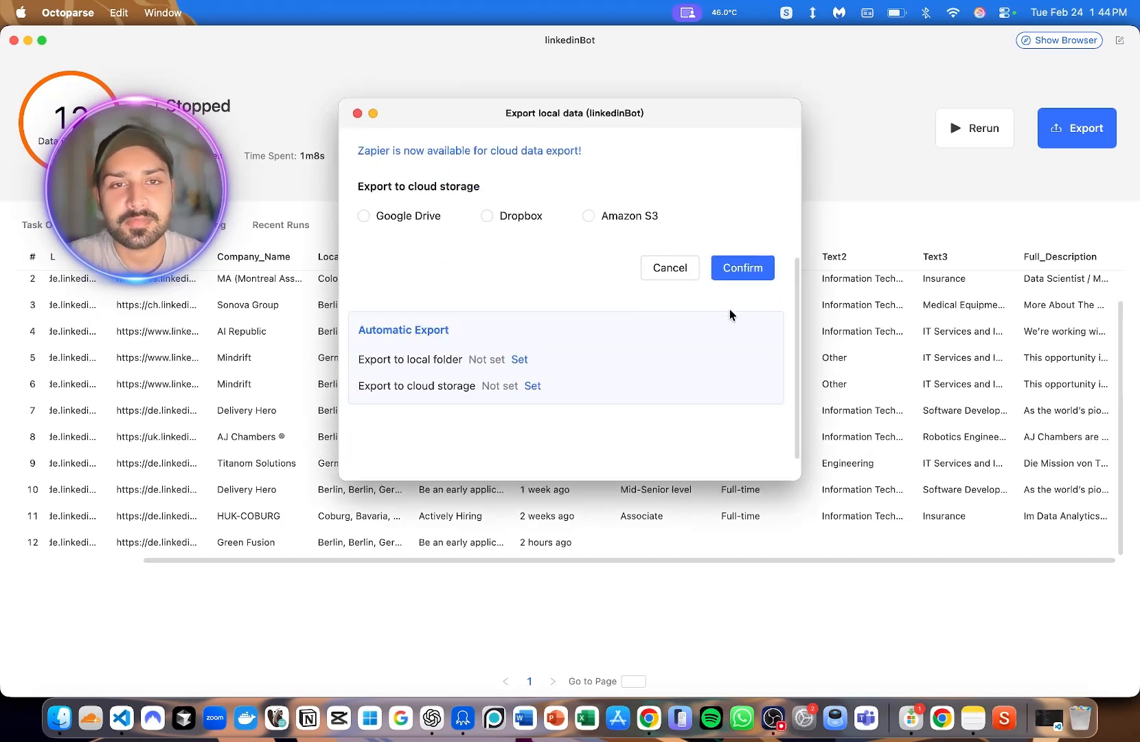
click(745, 276)
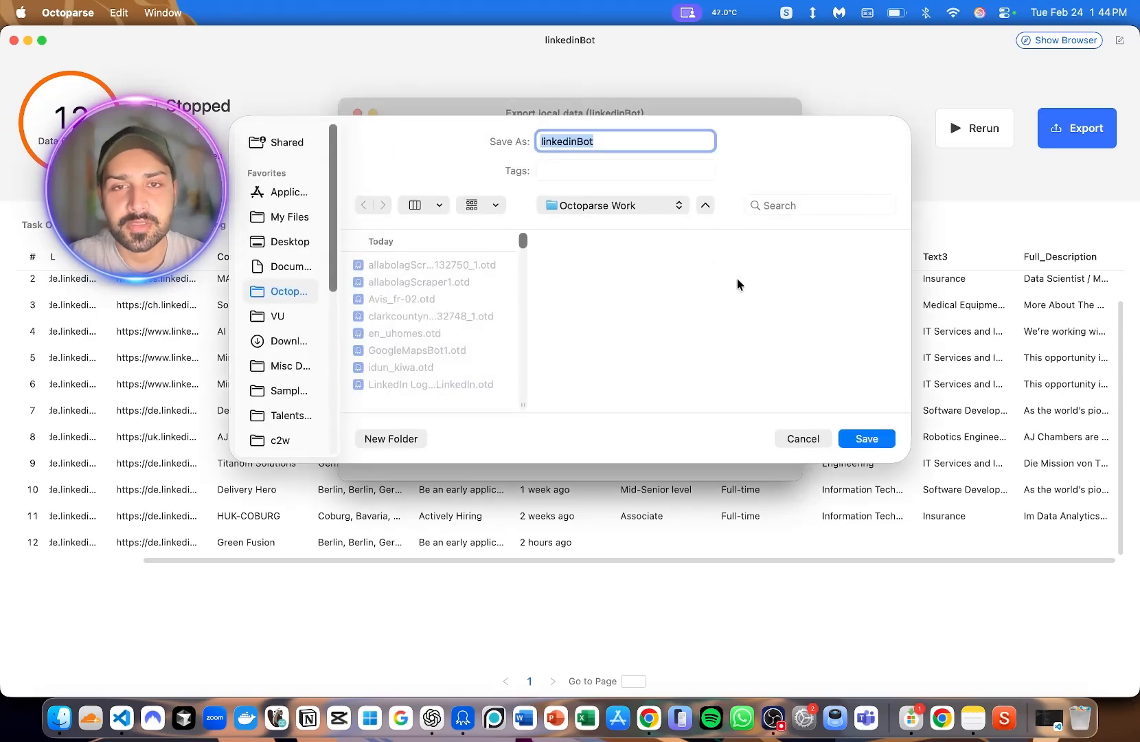
click(850, 439)
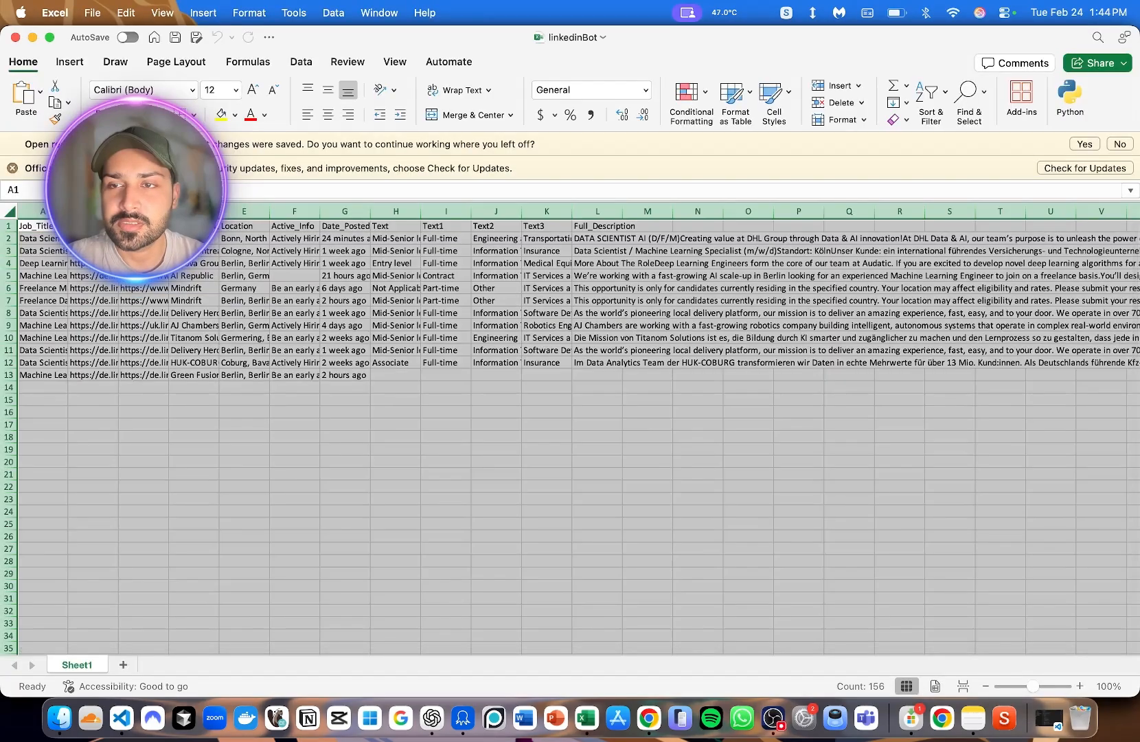
- Widen the columns of the exported job sheet and review the data across to the Full_Description column
click(287, 384)
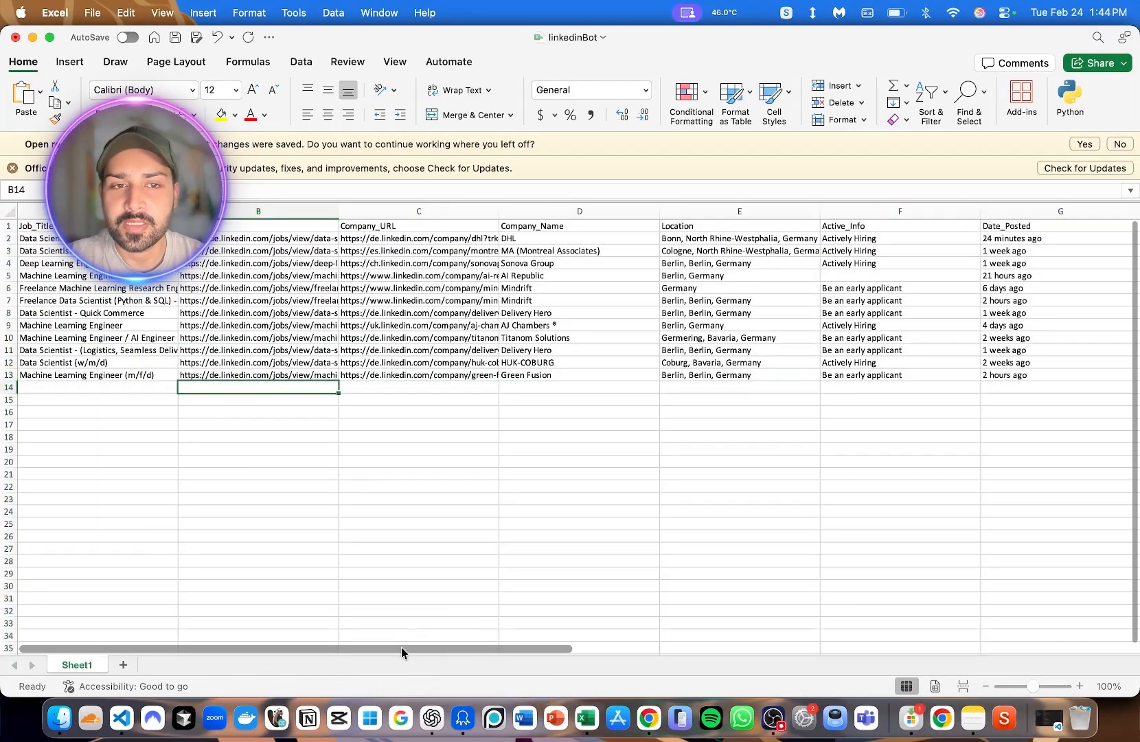
drag(402, 649, 1031, 667)
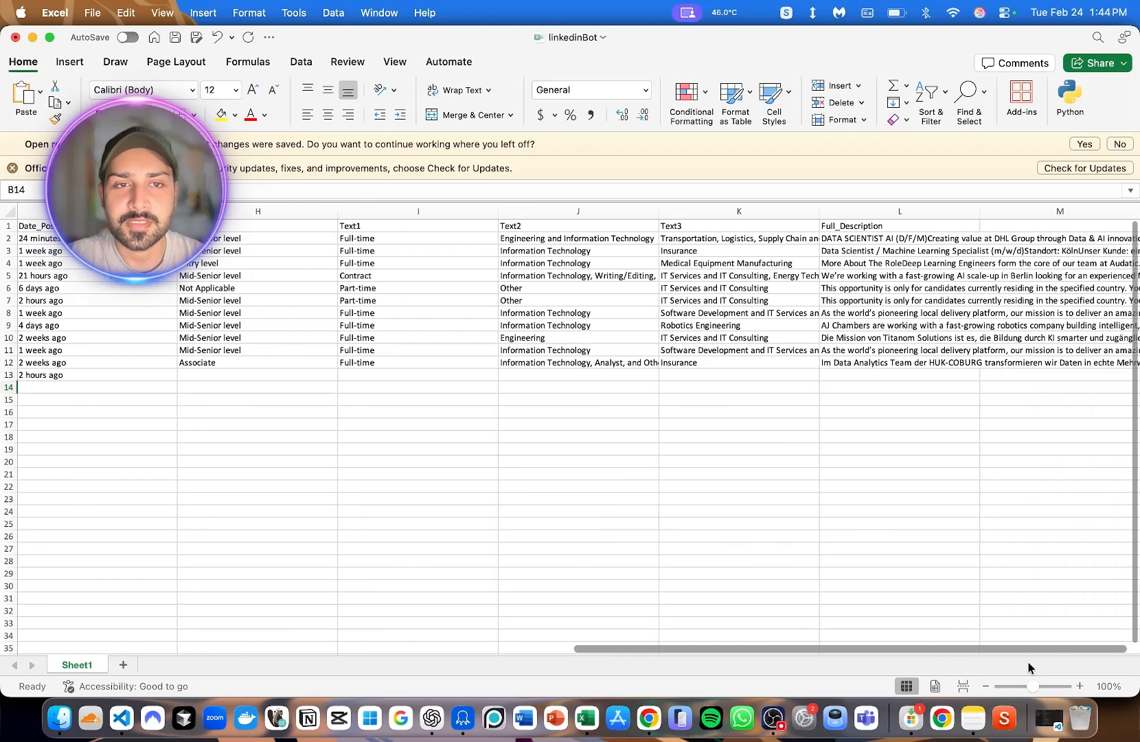
click(922, 547)
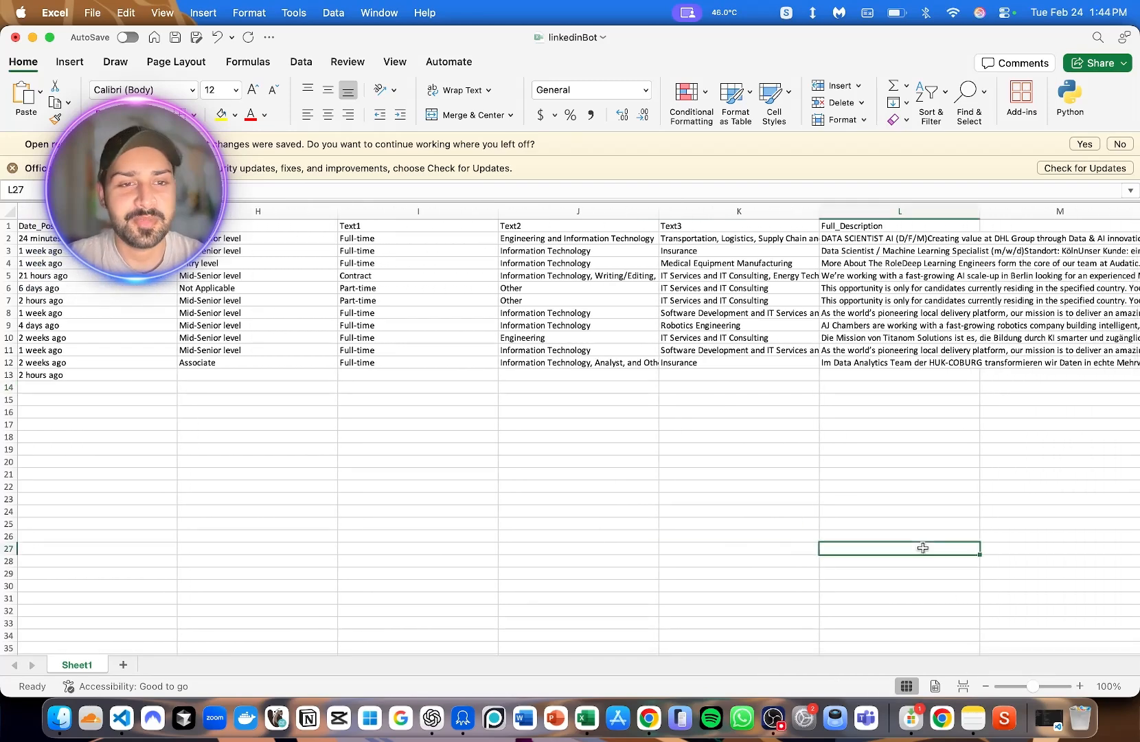